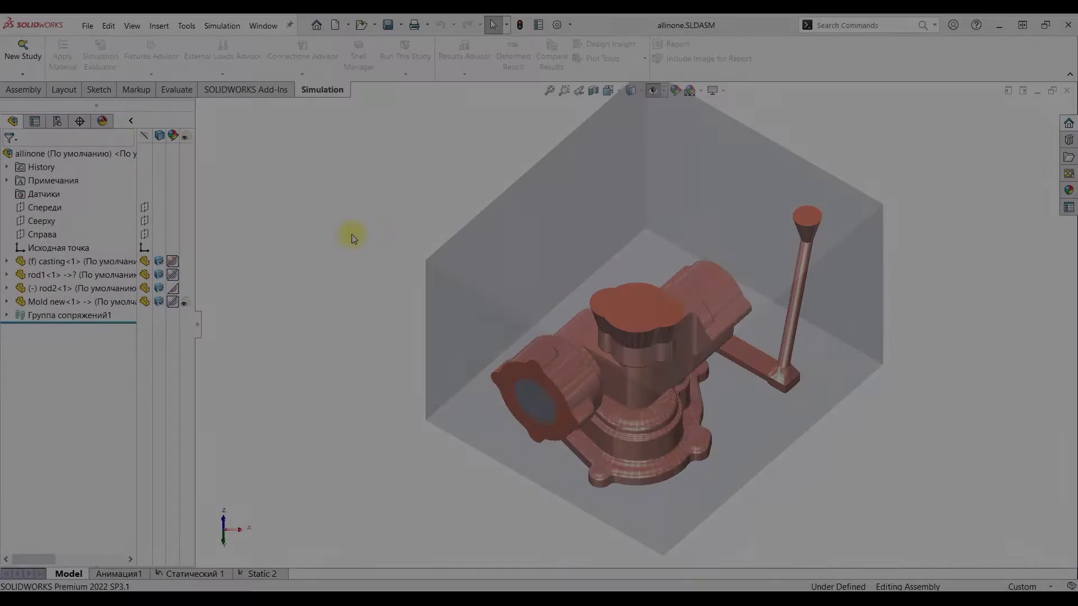
# Step: Orbit the assembly and inspect the casting and rod1, each shown in isolation
pyautogui.moveTo(378, 376); pyautogui.dragTo(513, 344, button='middle')
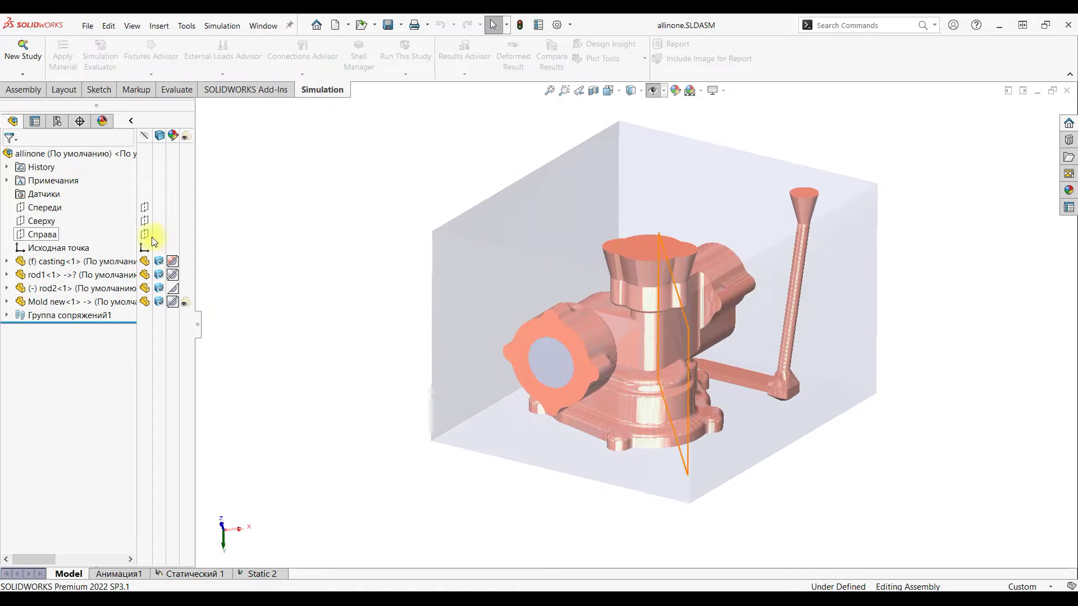
pyautogui.click(87, 263)
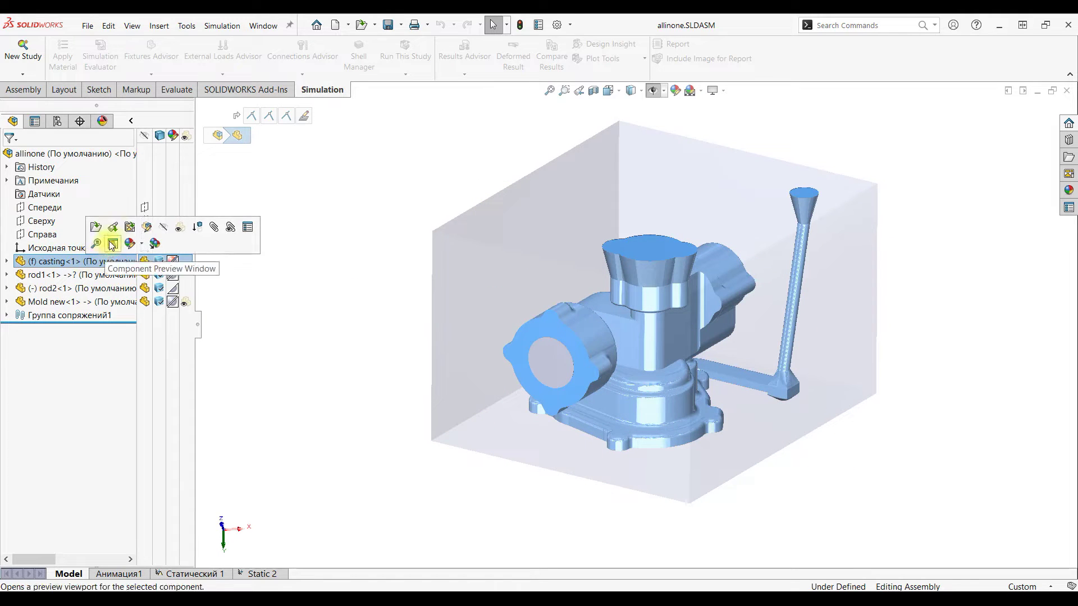
pyautogui.rightClick(96, 260)
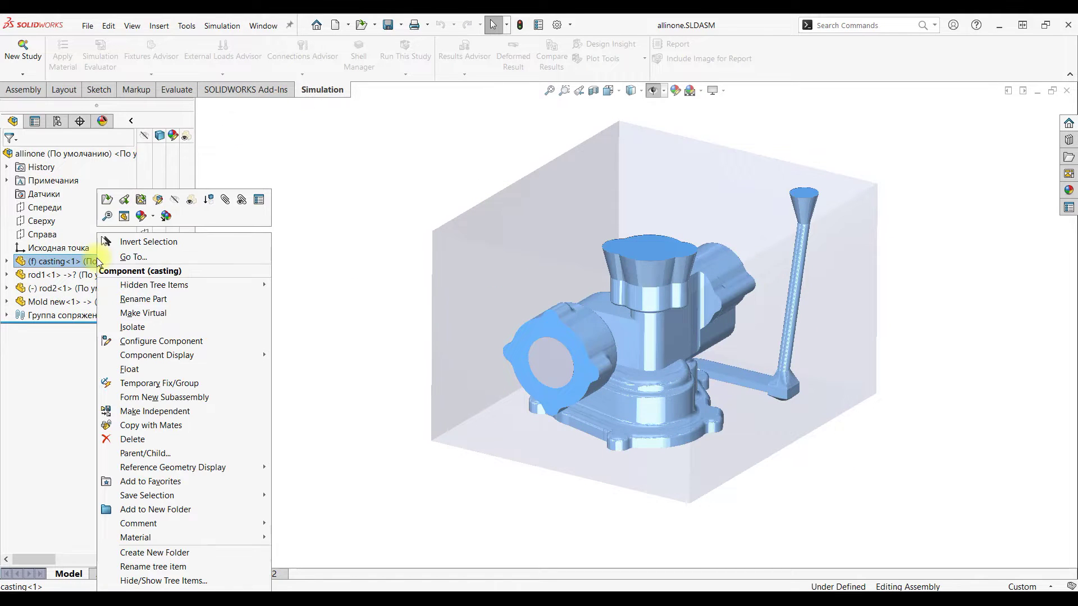
pyautogui.click(158, 327)
pyautogui.moveTo(481, 278); pyautogui.dragTo(327, 397, button='middle')
pyautogui.click(623, 123)
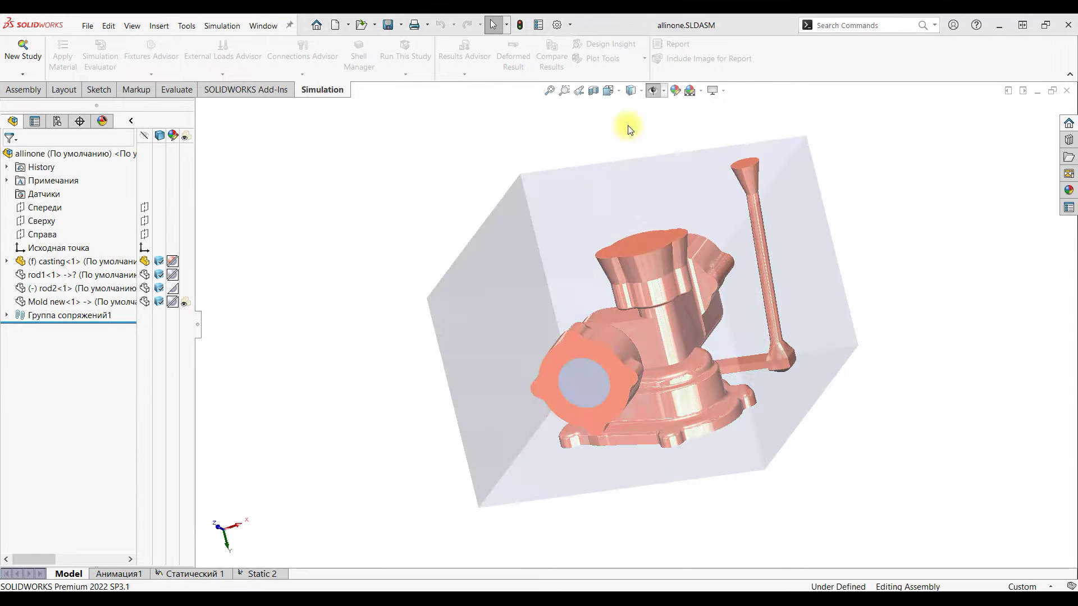
pyautogui.rightClick(45, 274)
pyautogui.click(127, 313)
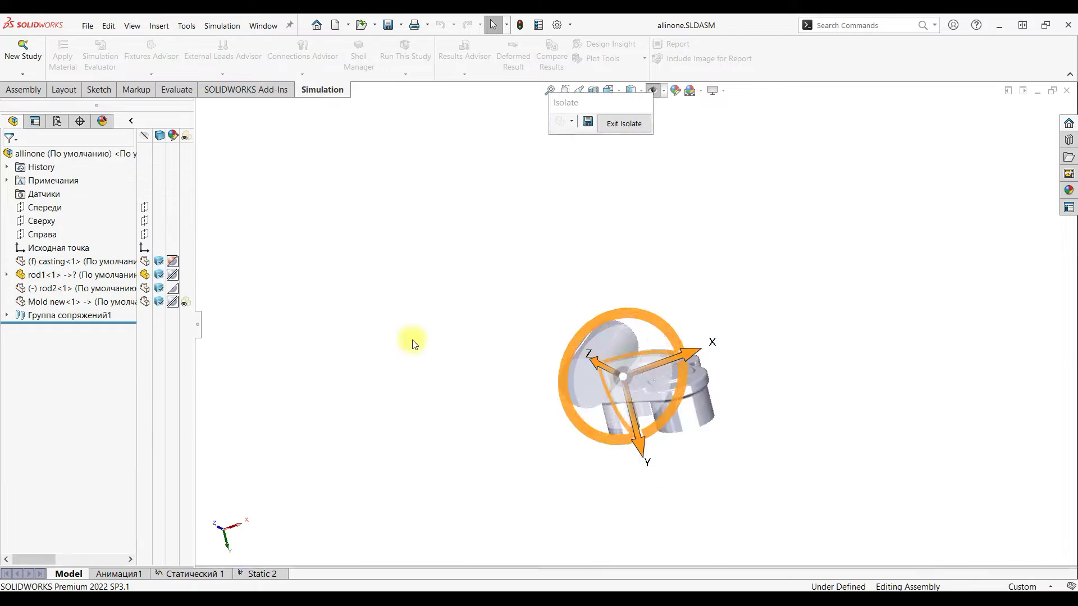
pyautogui.moveTo(414, 339); pyautogui.dragTo(387, 305, button='middle')
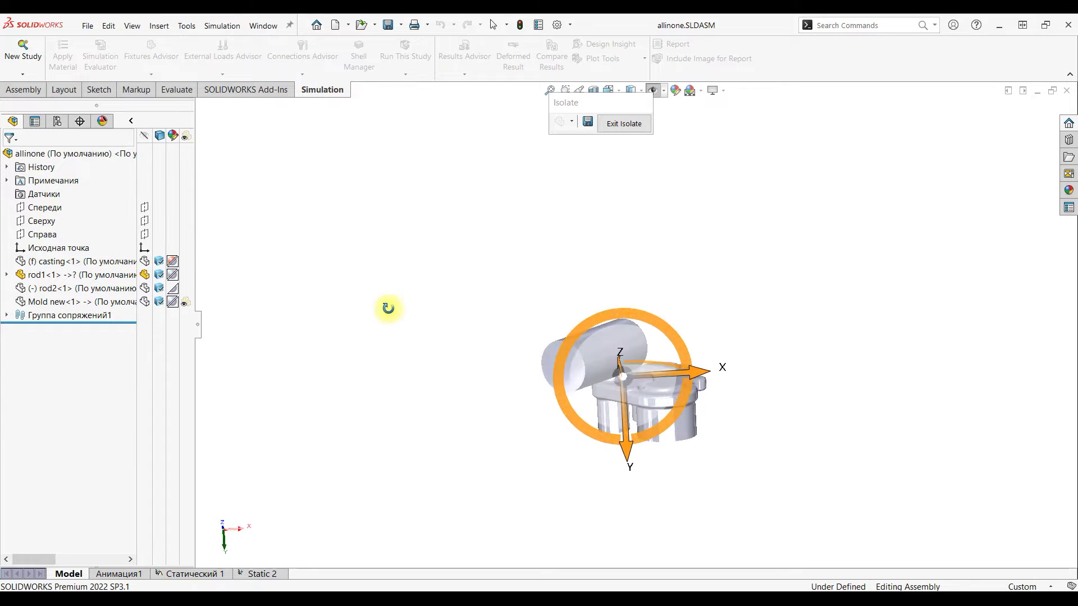
# Step: Inspect rod2 and the Mold new component in isolation, then restore the full assembly
pyautogui.click(622, 123)
pyautogui.rightClick(67, 290)
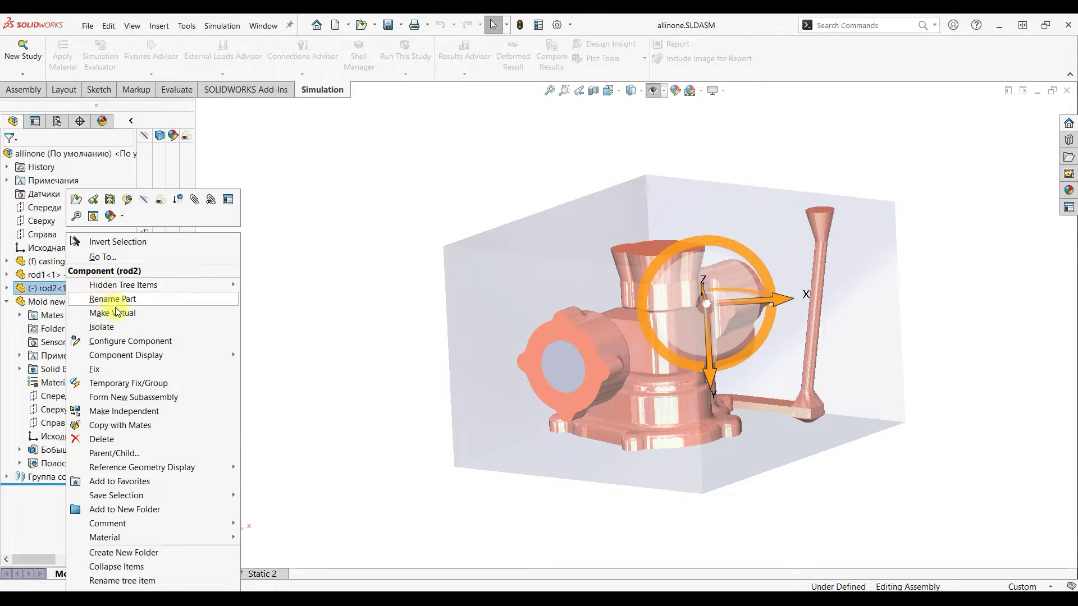
pyautogui.click(127, 327)
pyautogui.click(606, 128)
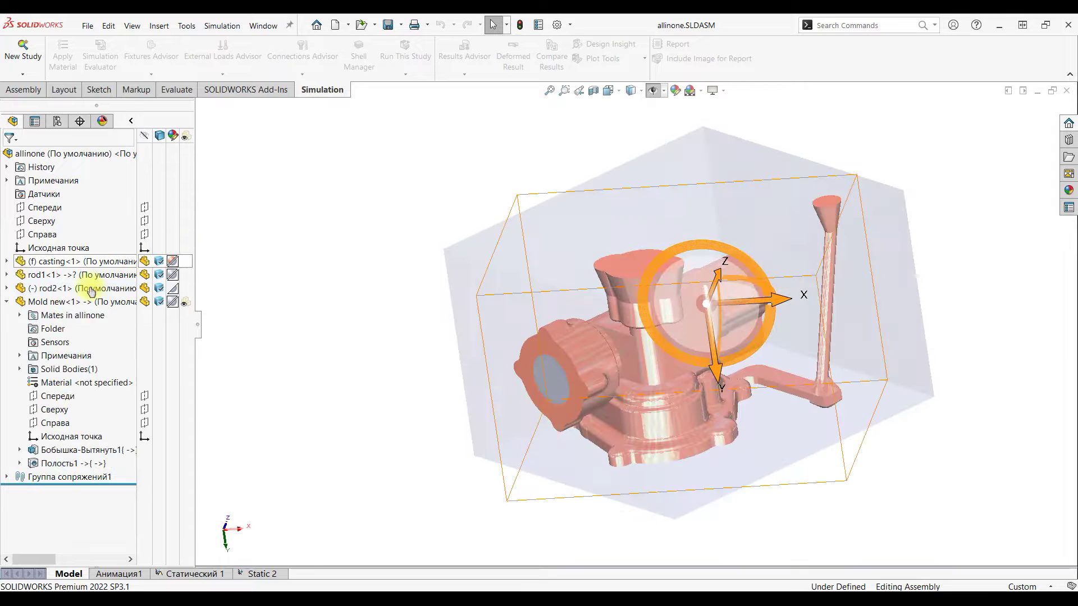
pyautogui.rightClick(66, 301)
pyautogui.click(126, 308)
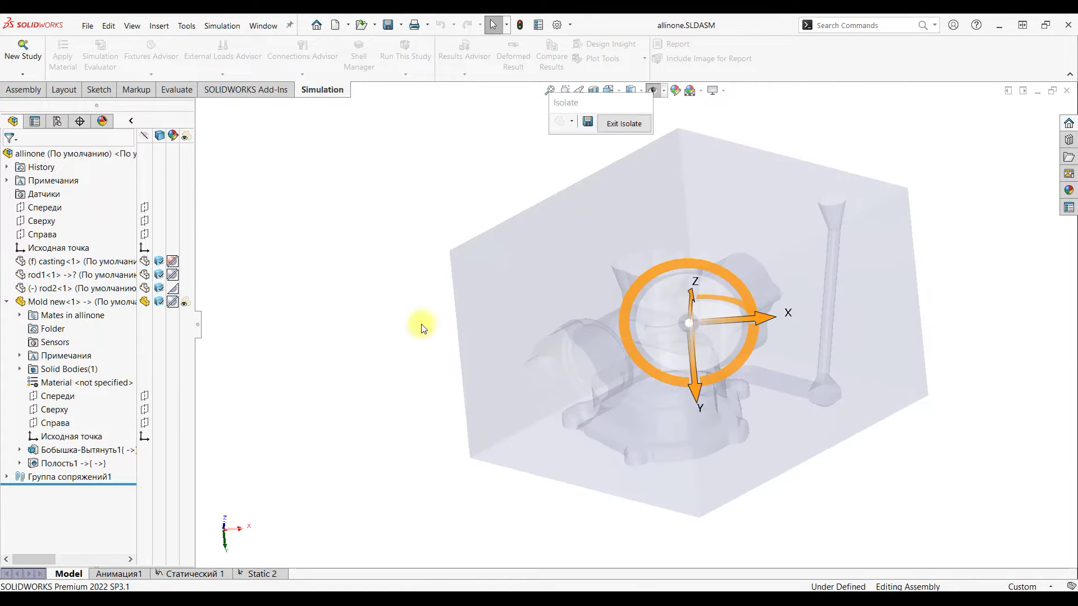
pyautogui.click(618, 125)
pyautogui.click(437, 200)
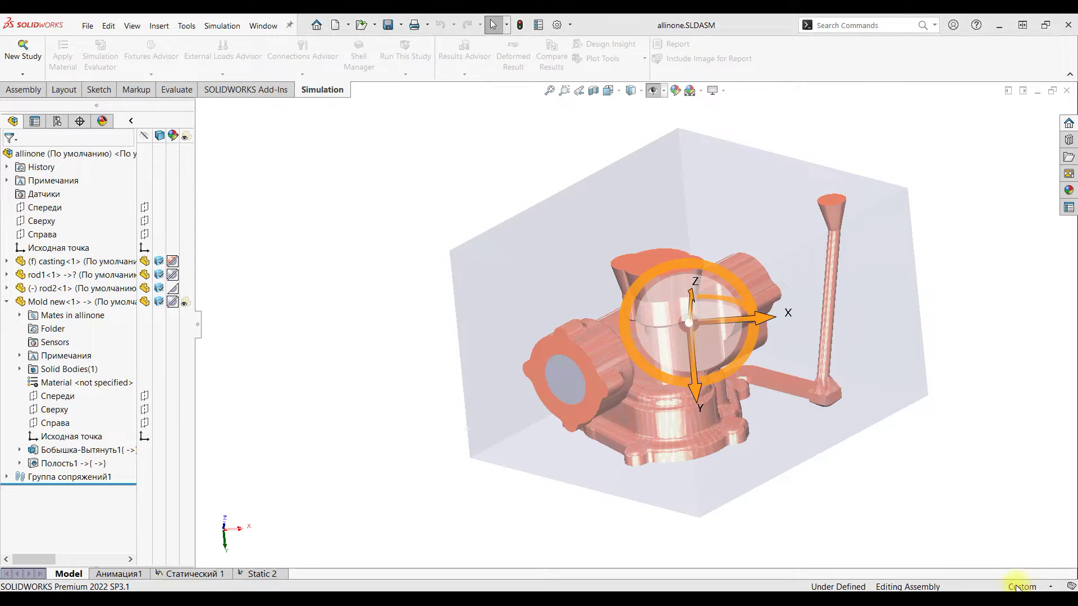
# Step: Switch the document's units in Document Properties to MKS (metre, kilogram, second)
pyautogui.click(555, 26)
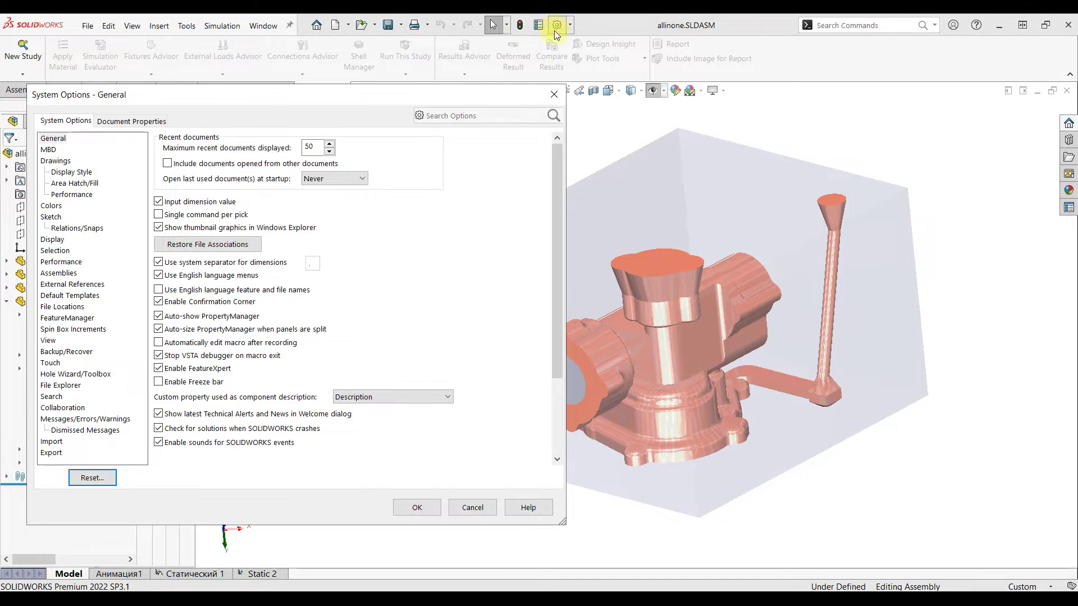
pyautogui.click(143, 119)
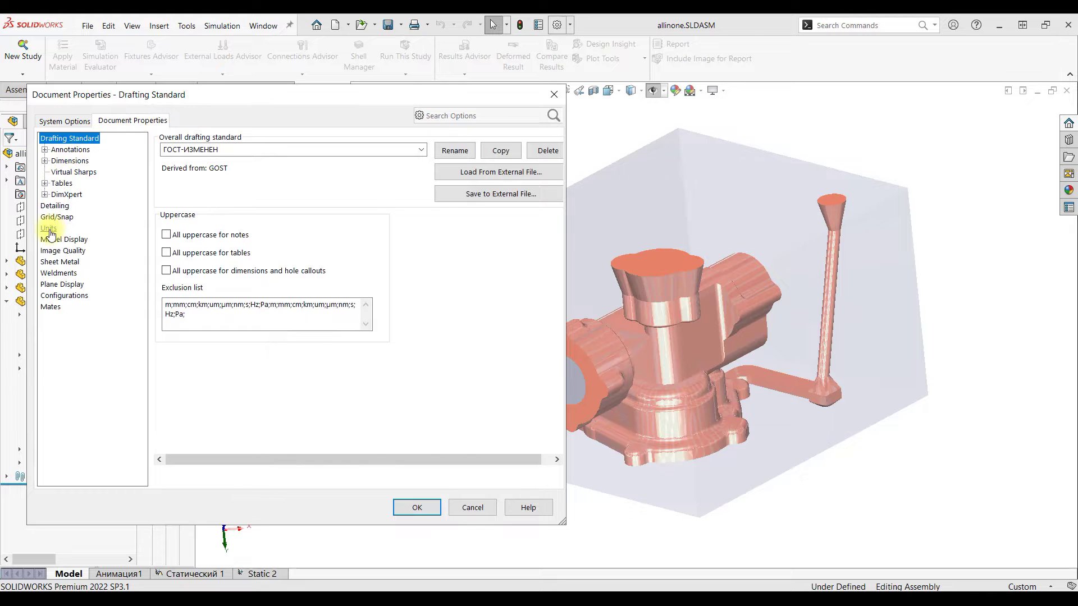
pyautogui.click(49, 228)
pyautogui.click(204, 151)
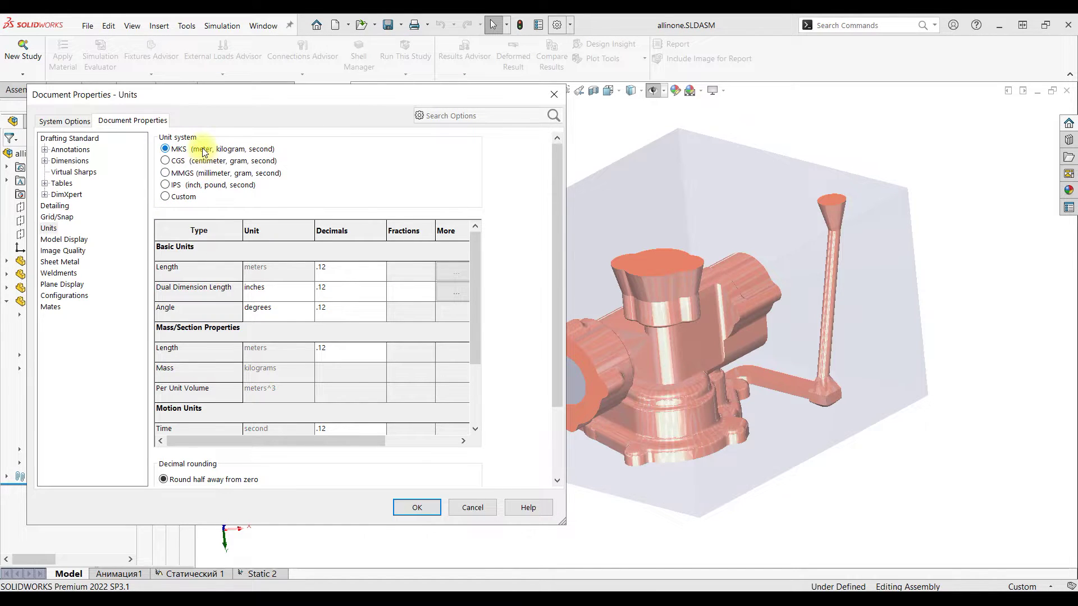
pyautogui.click(416, 508)
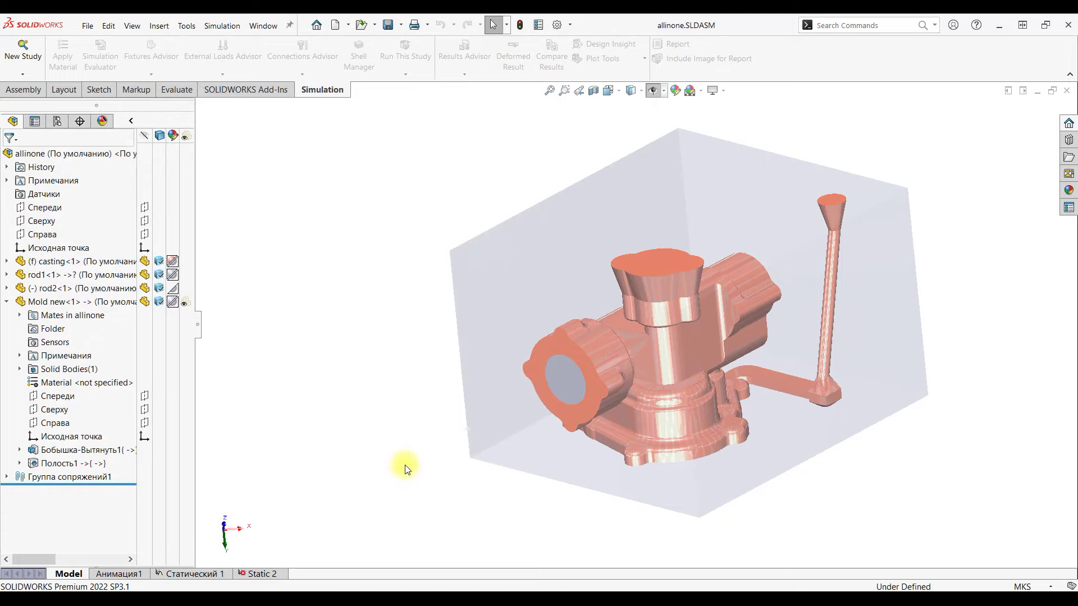
pyautogui.click(243, 91)
# Step: Create a new static simulation study named Static 3
pyautogui.click(313, 91)
pyautogui.click(25, 53)
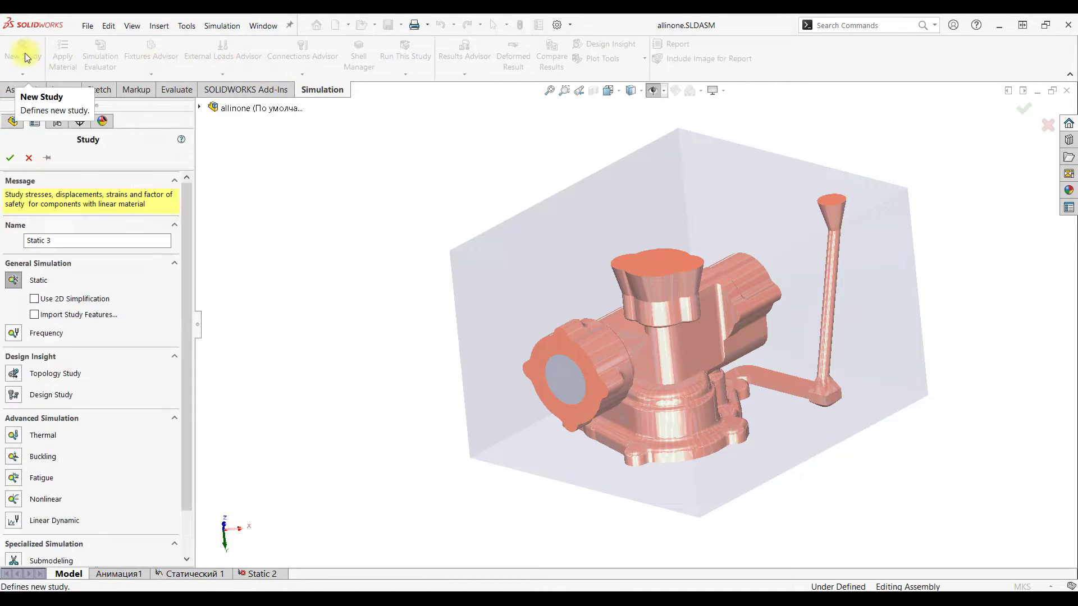
pyautogui.click(10, 162)
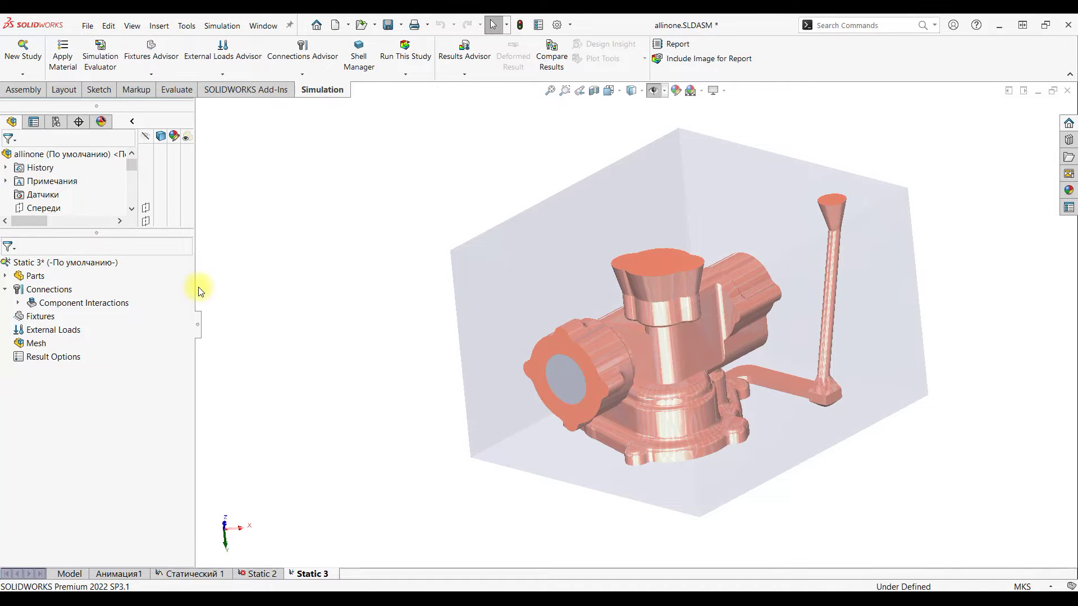
# Step: Enable Enforce common nodes in the bonded Global Interaction's advanced options
pyautogui.click(19, 304)
pyautogui.click(56, 316)
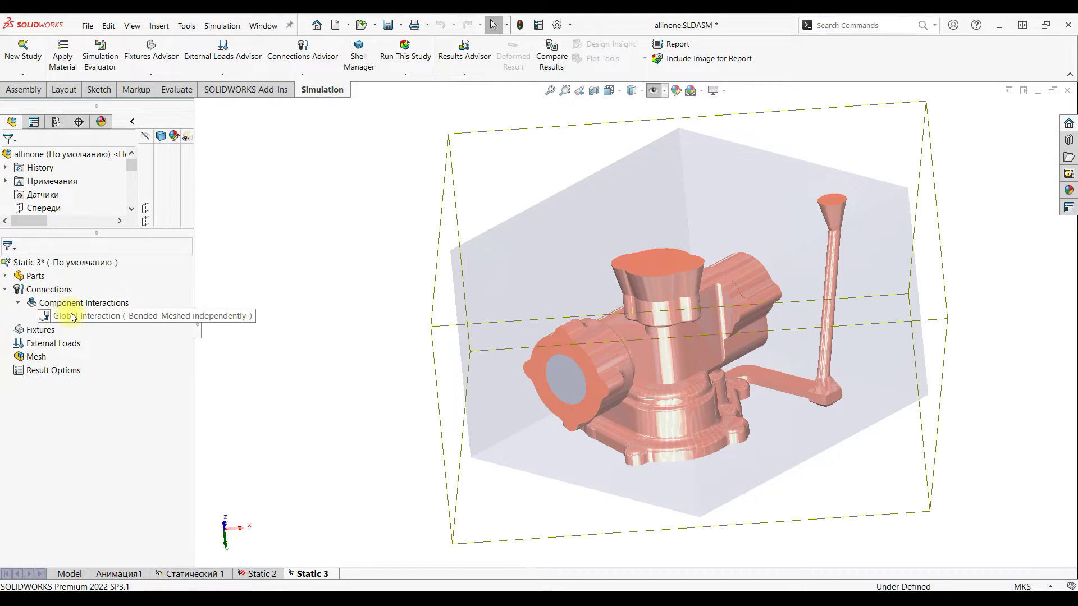
pyautogui.rightClick(71, 316)
pyautogui.click(96, 321)
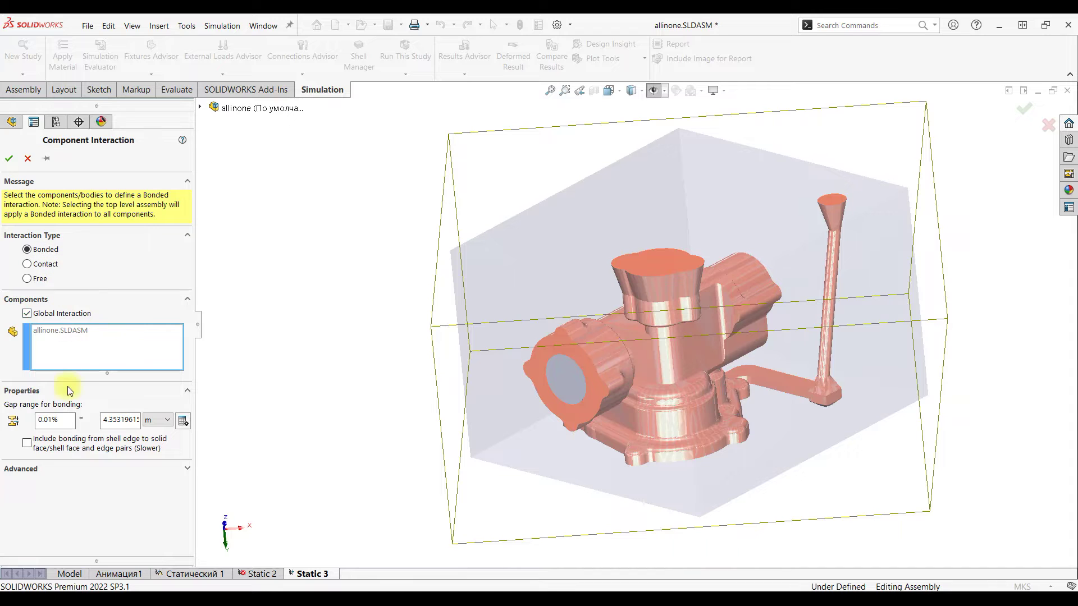
pyautogui.click(38, 470)
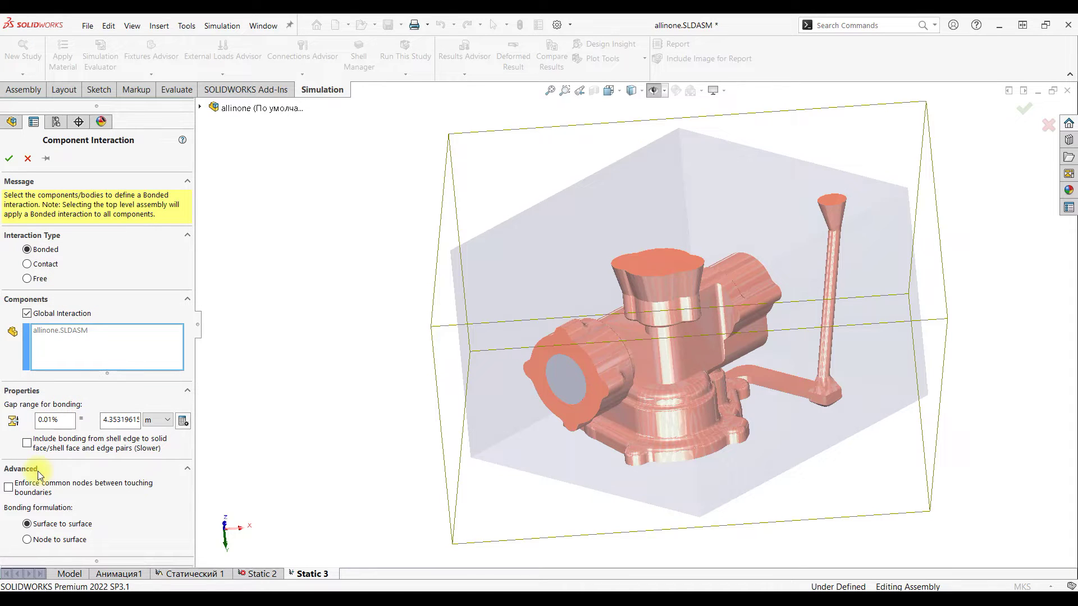
pyautogui.click(9, 489)
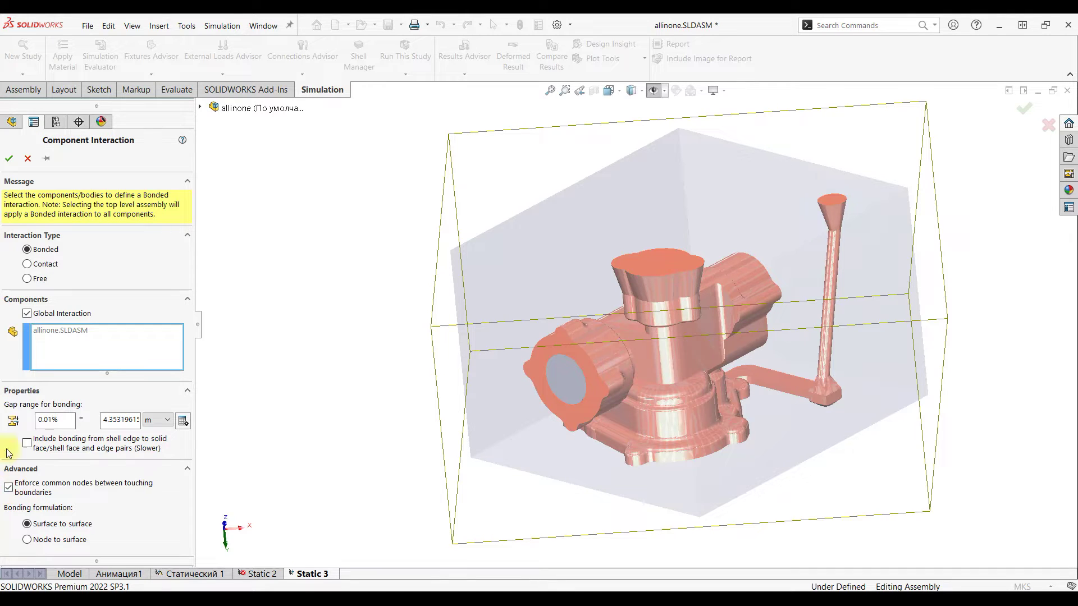
pyautogui.click(8, 159)
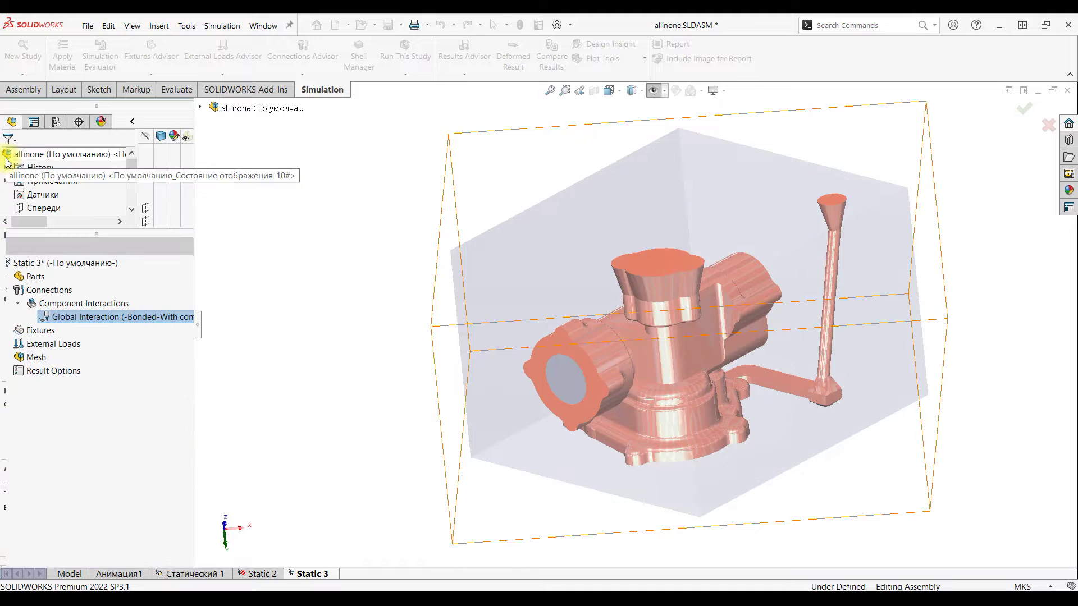
pyautogui.click(228, 320)
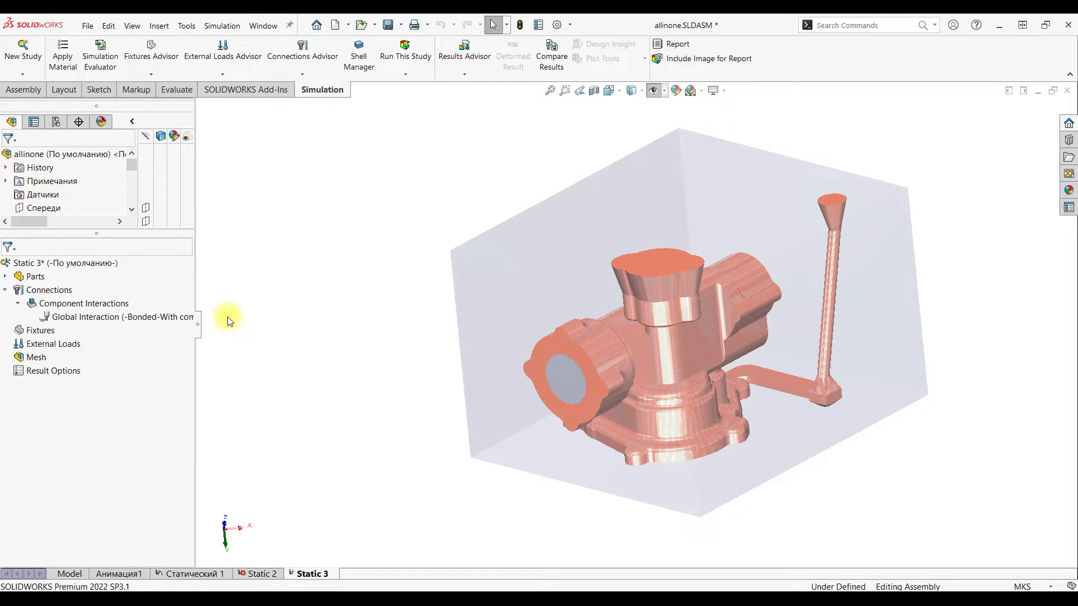
# Step: Apply Plain Carbon Steel to Mold new-1, casting-1, rod1-1 and rod2-1, then verify
pyautogui.rightClick(28, 279)
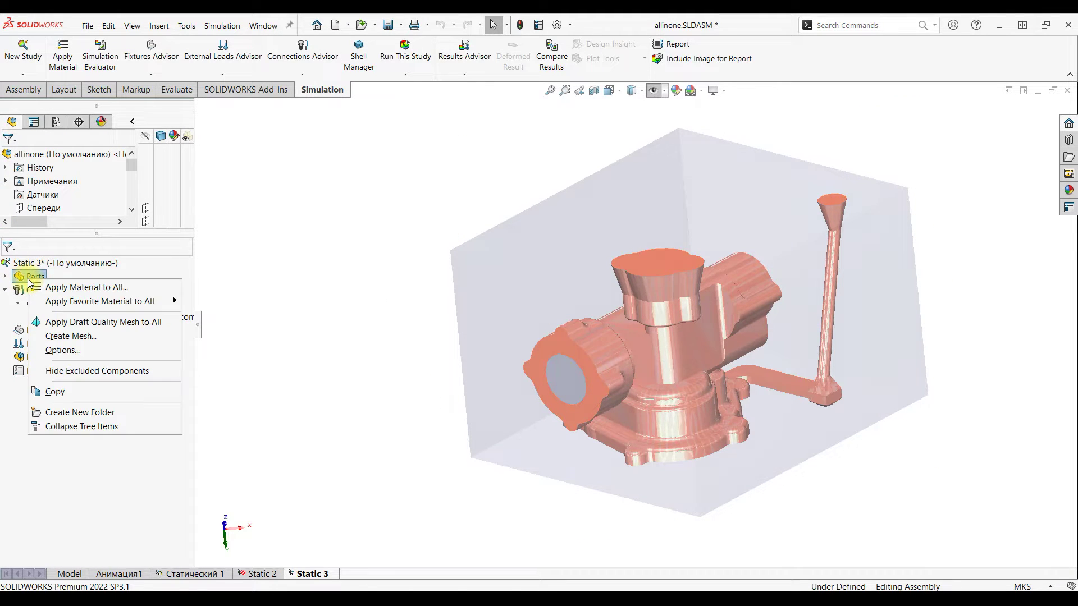
pyautogui.moveTo(112, 301)
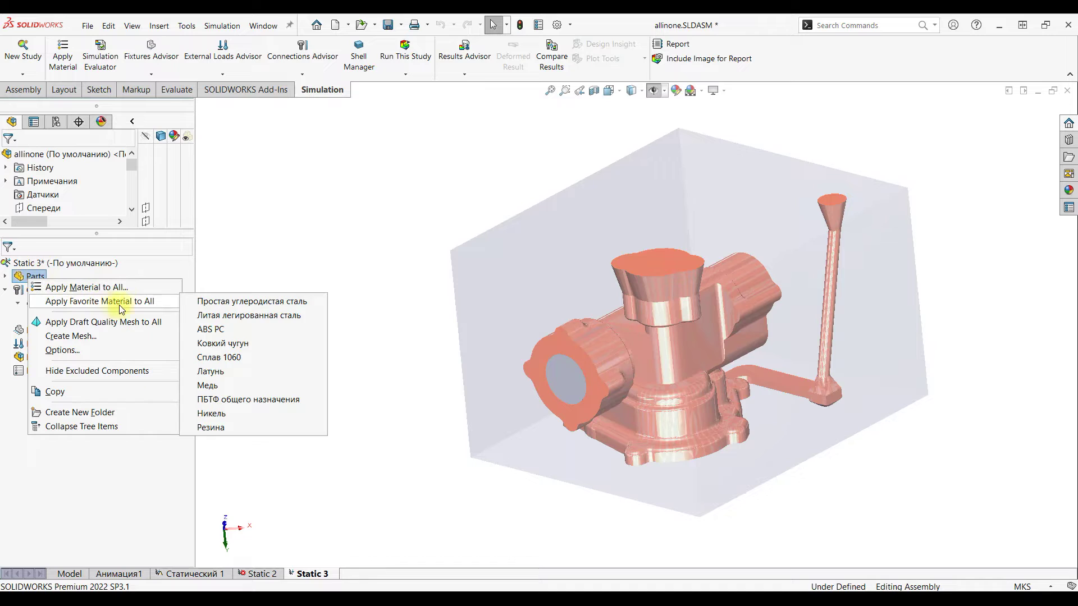
pyautogui.click(230, 303)
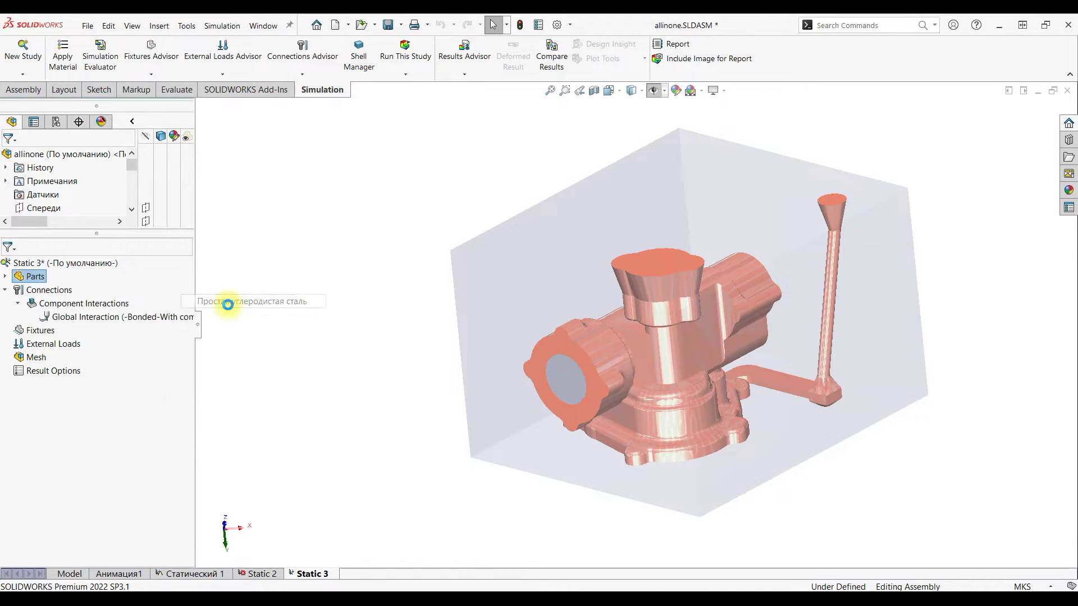
pyautogui.click(6, 277)
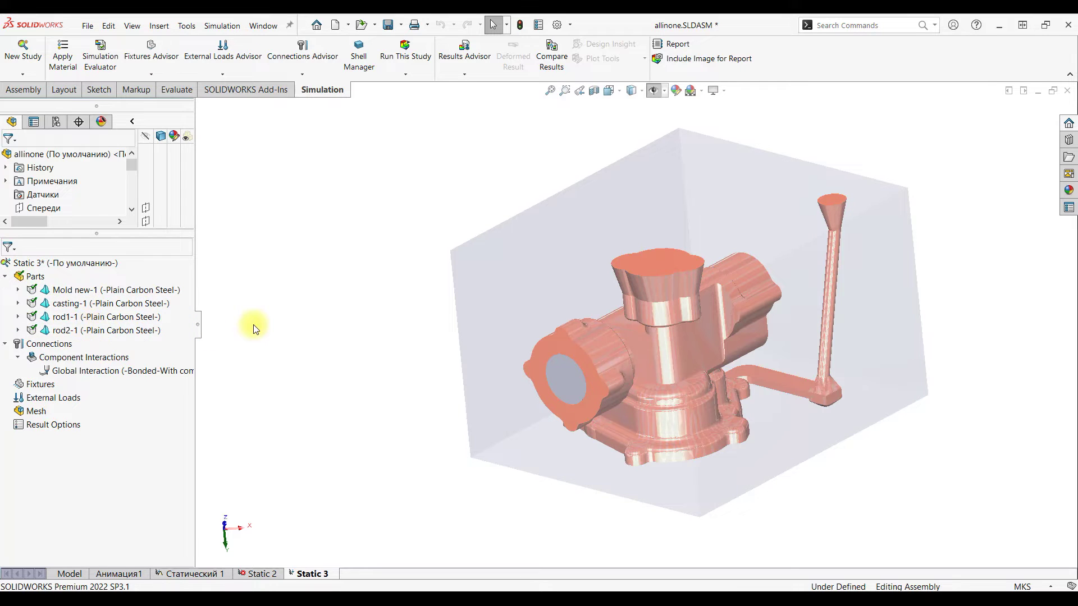
pyautogui.click(6, 276)
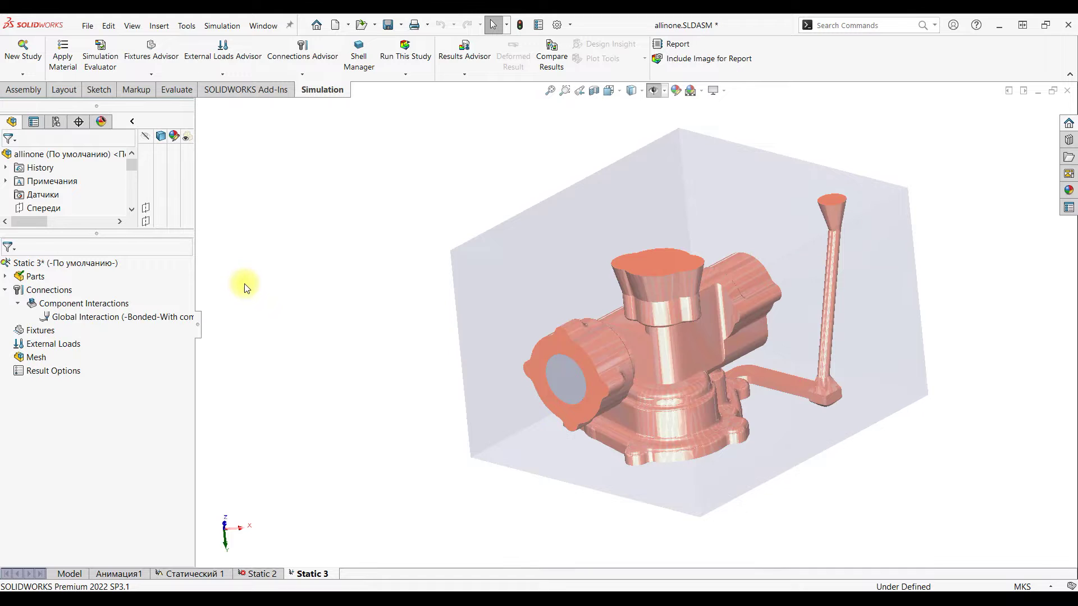
# Step: Define a curvature-based mesh in mm with maximum element size 10 and minimum 1
pyautogui.rightClick(35, 357)
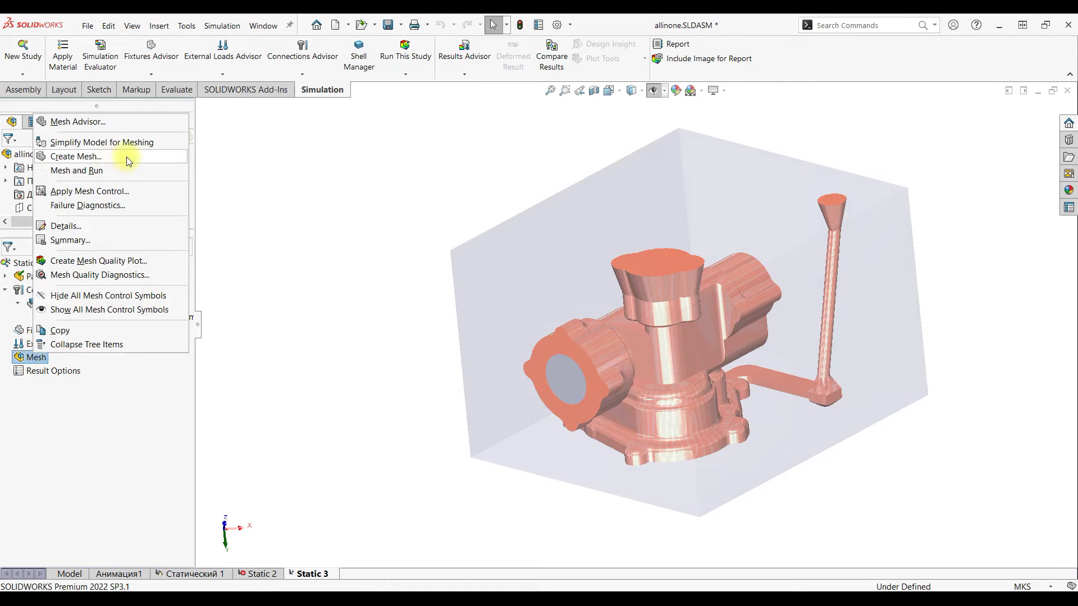
pyautogui.click(126, 157)
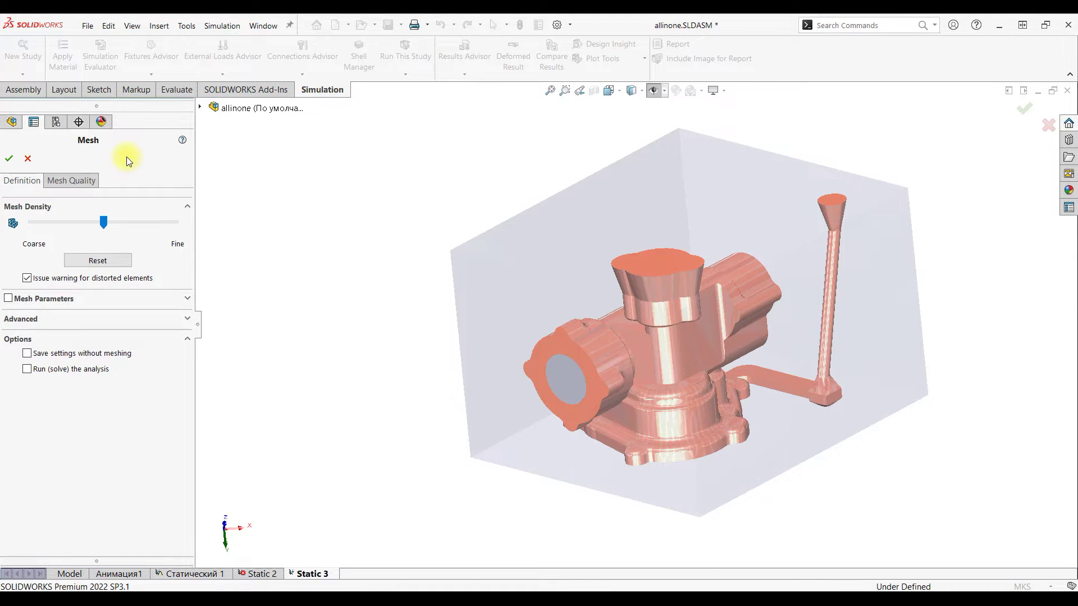
pyautogui.click(137, 298)
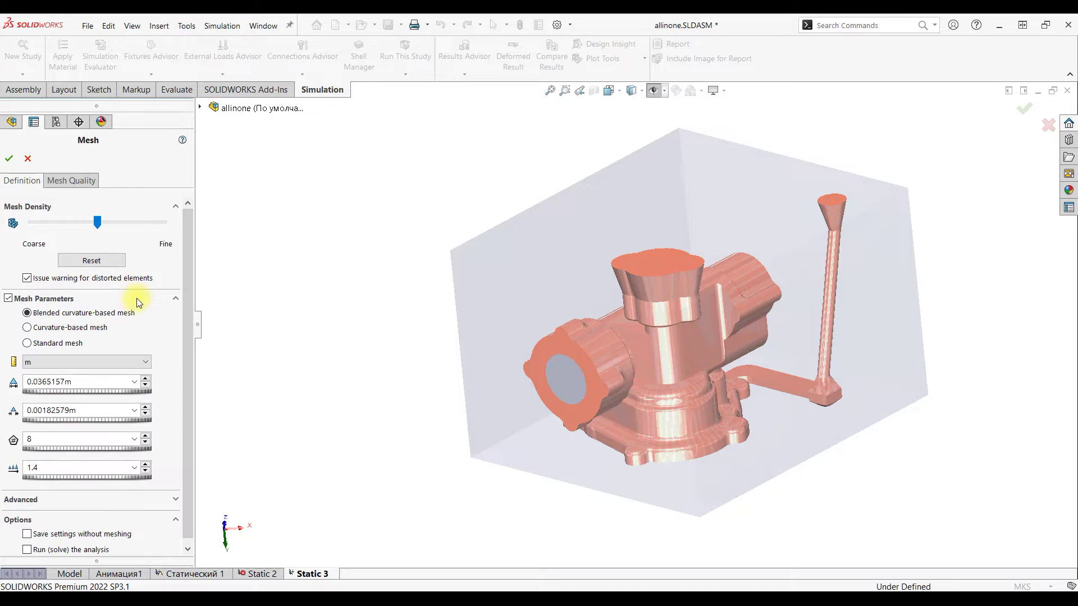
pyautogui.click(87, 330)
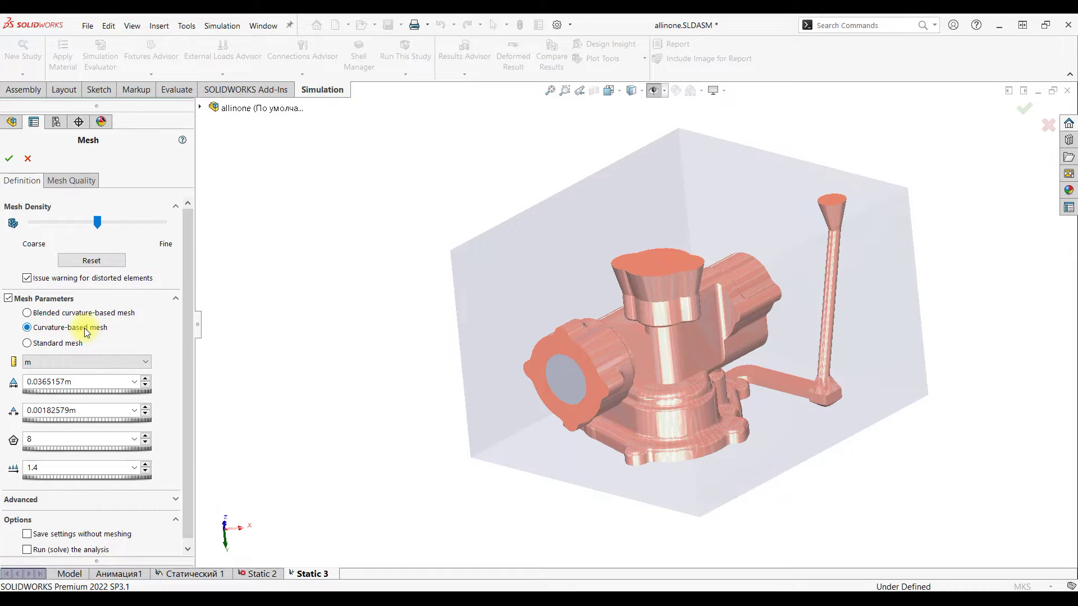
pyautogui.click(82, 365)
pyautogui.click(83, 371)
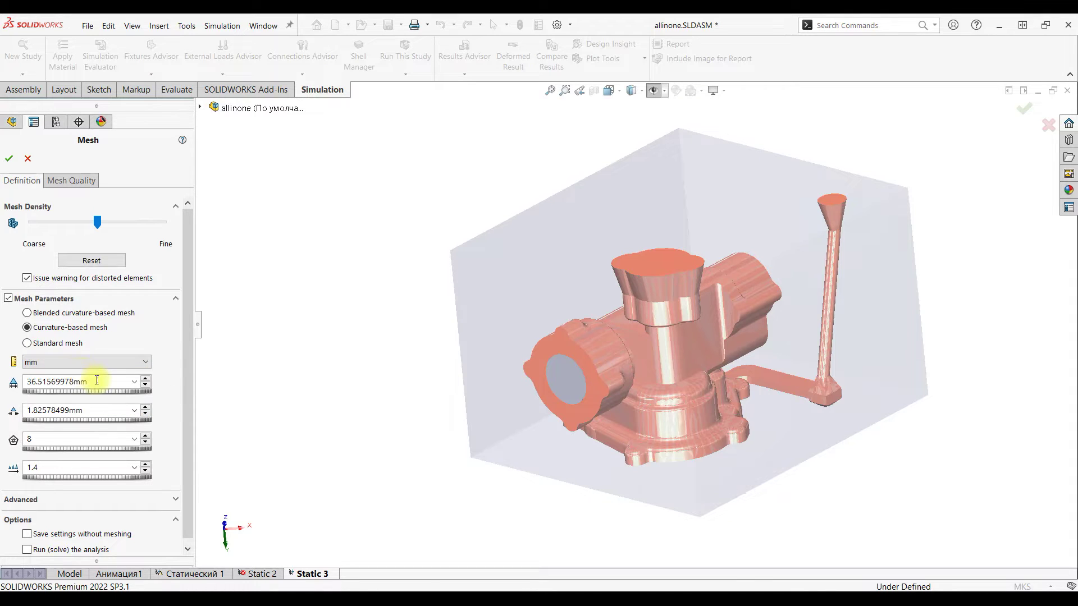
pyautogui.doubleClick(85, 381)
pyautogui.write('10')
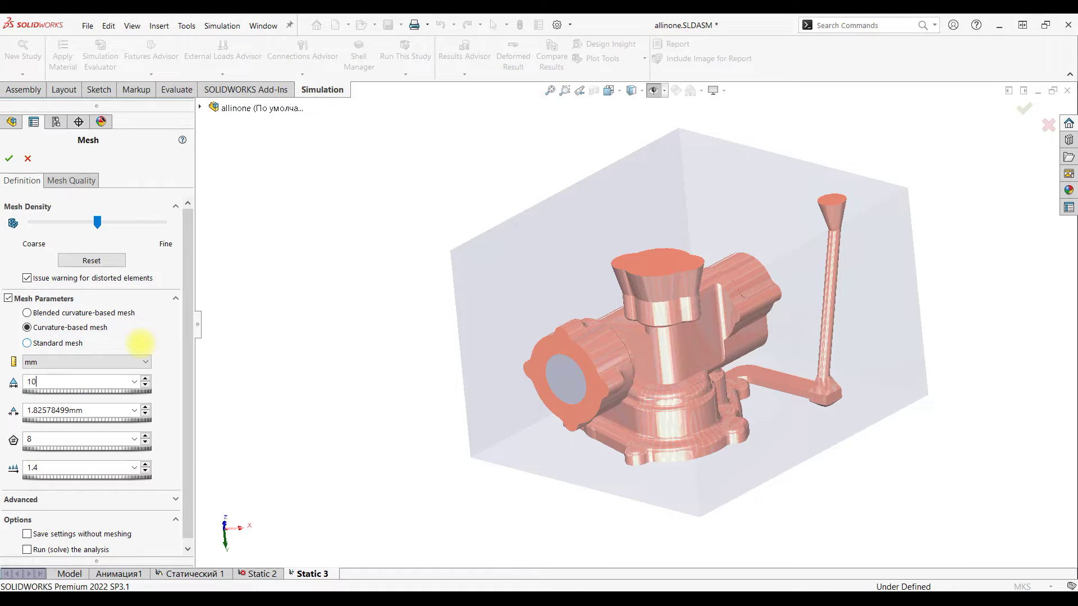
pyautogui.click(97, 408)
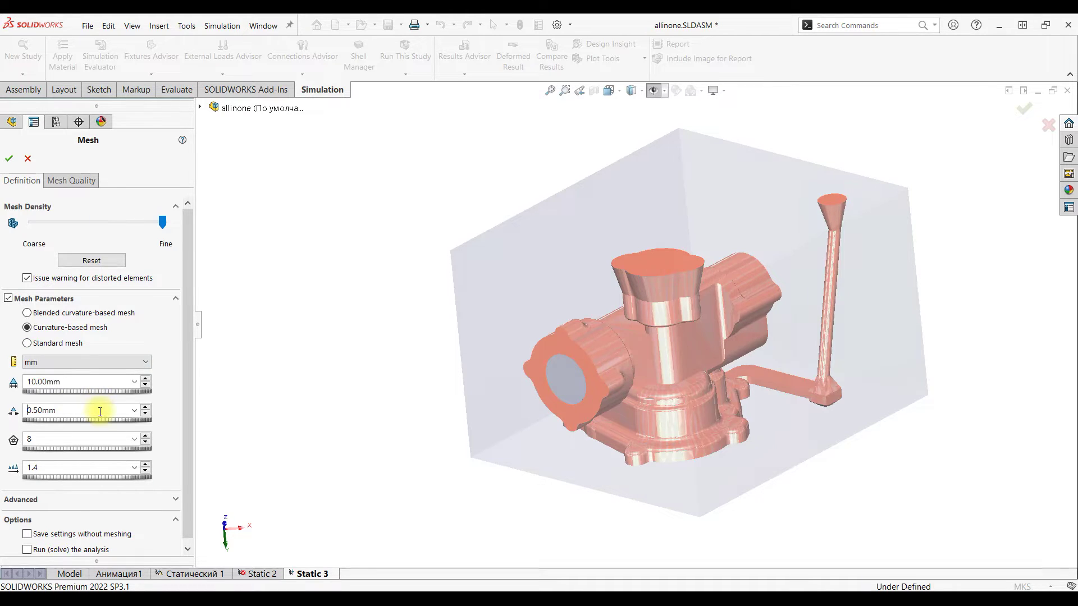
pyautogui.doubleClick(38, 410)
pyautogui.write('1')
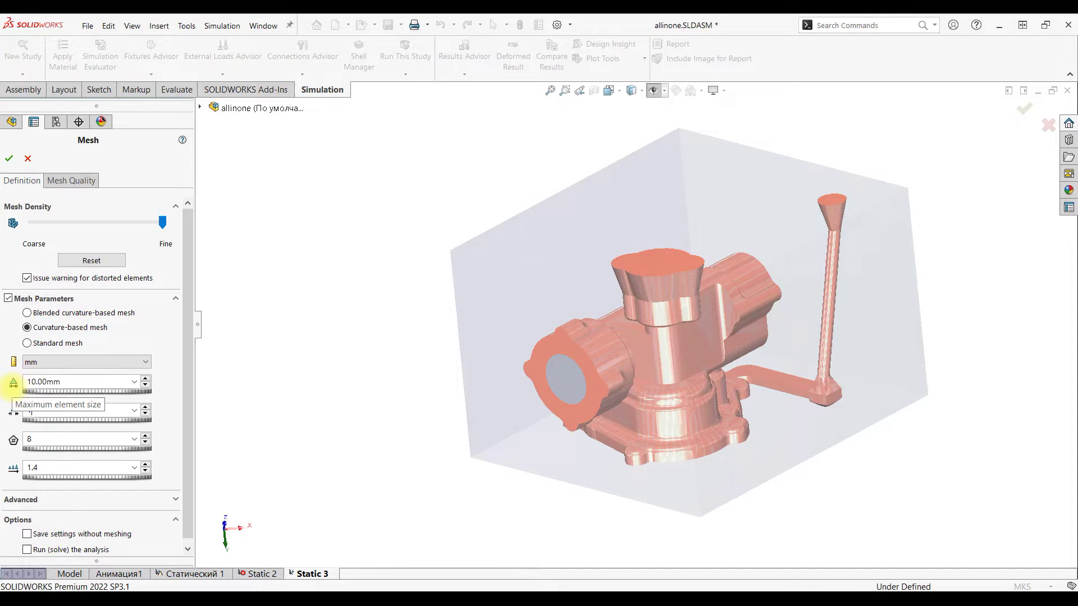
pyautogui.click(259, 385)
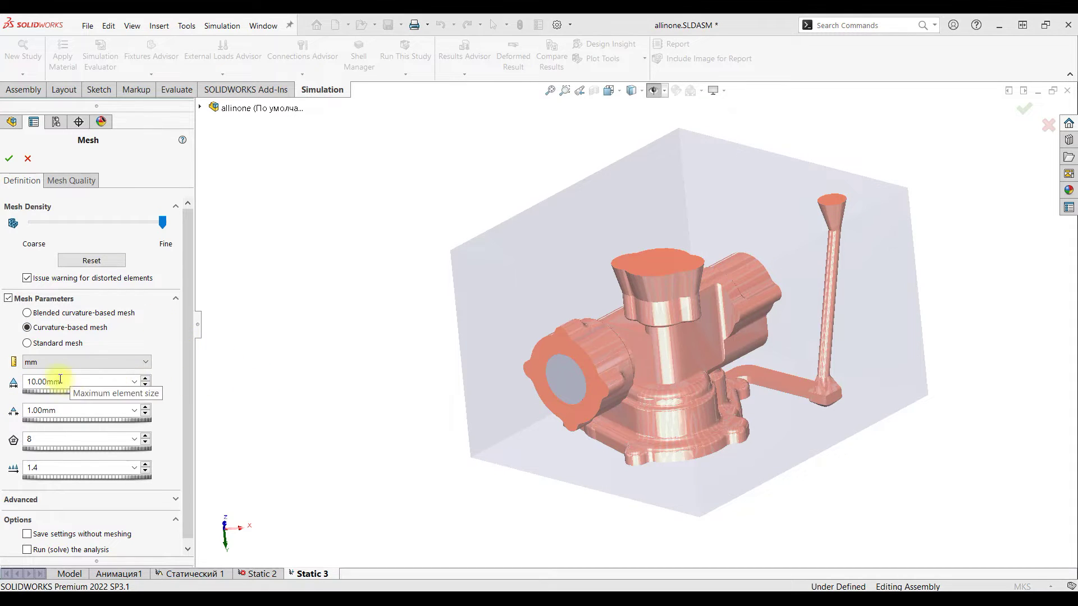
# Step: Move all four bodies from High to draft mesh quality and run the mesher
pyautogui.click(55, 182)
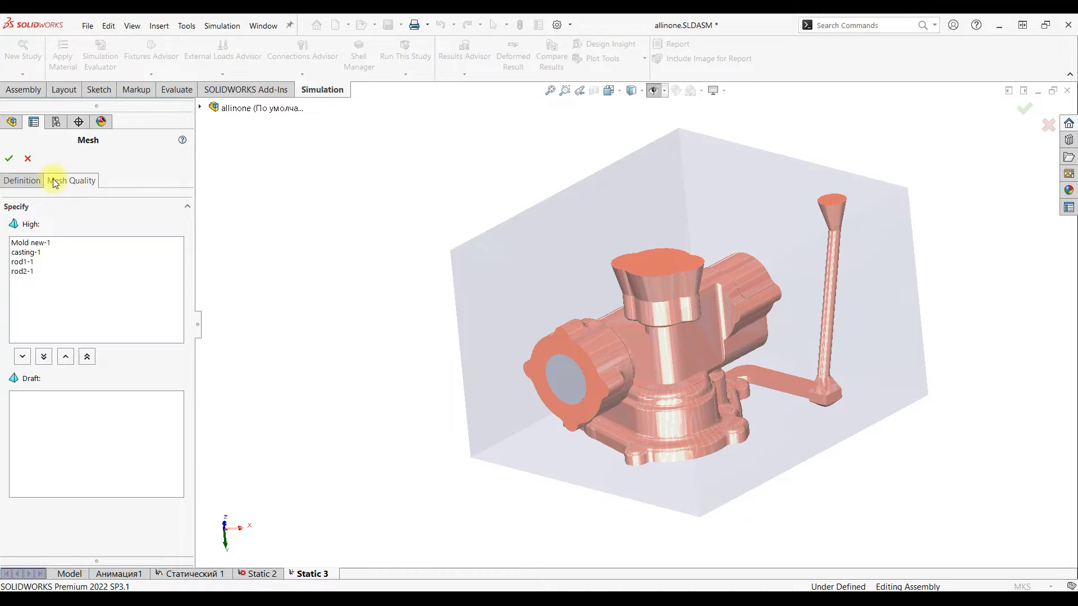
pyautogui.click(39, 245)
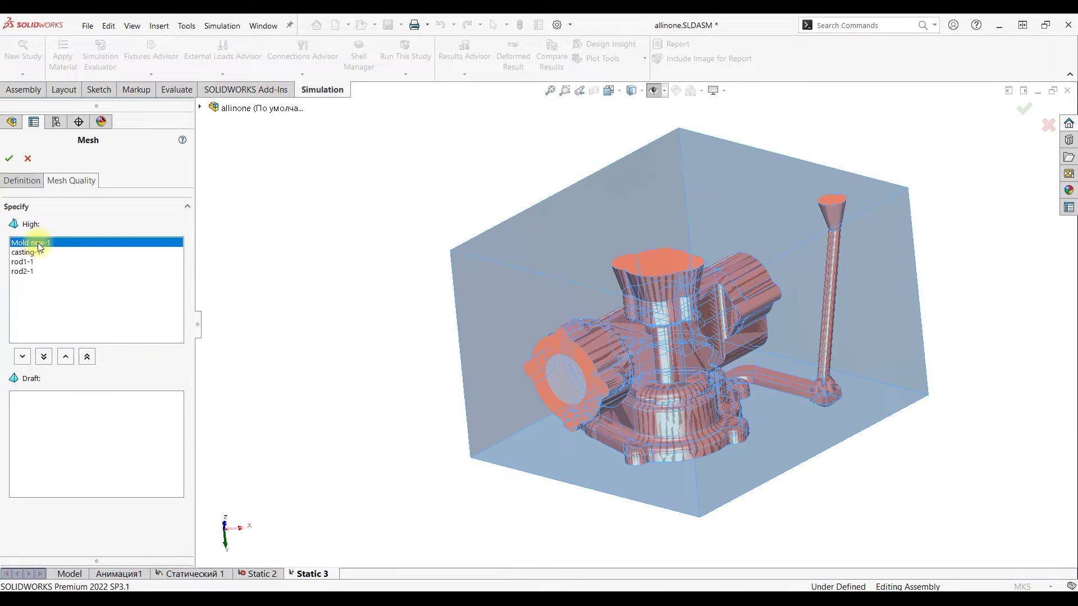
pyautogui.keyDown('shift'); pyautogui.click(29, 273); pyautogui.keyUp('shift')
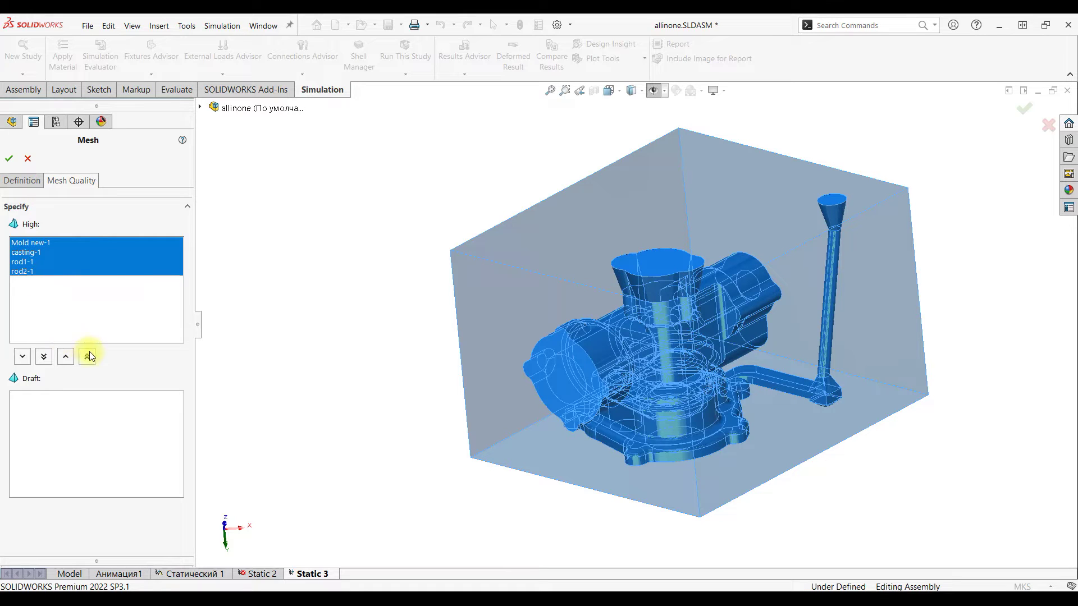
pyautogui.click(43, 358)
pyautogui.click(57, 447)
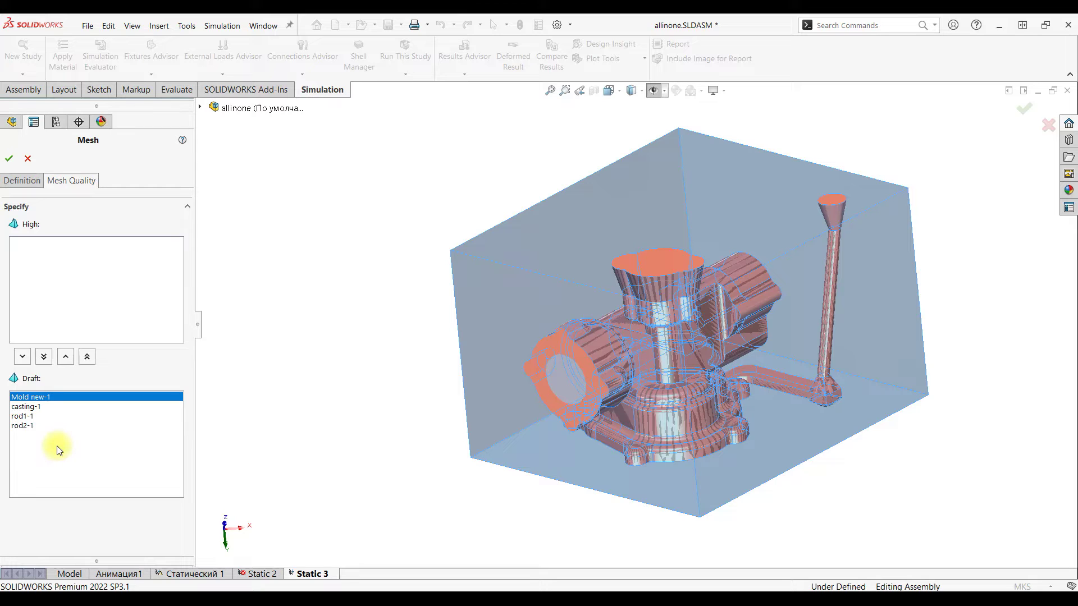
pyautogui.click(9, 160)
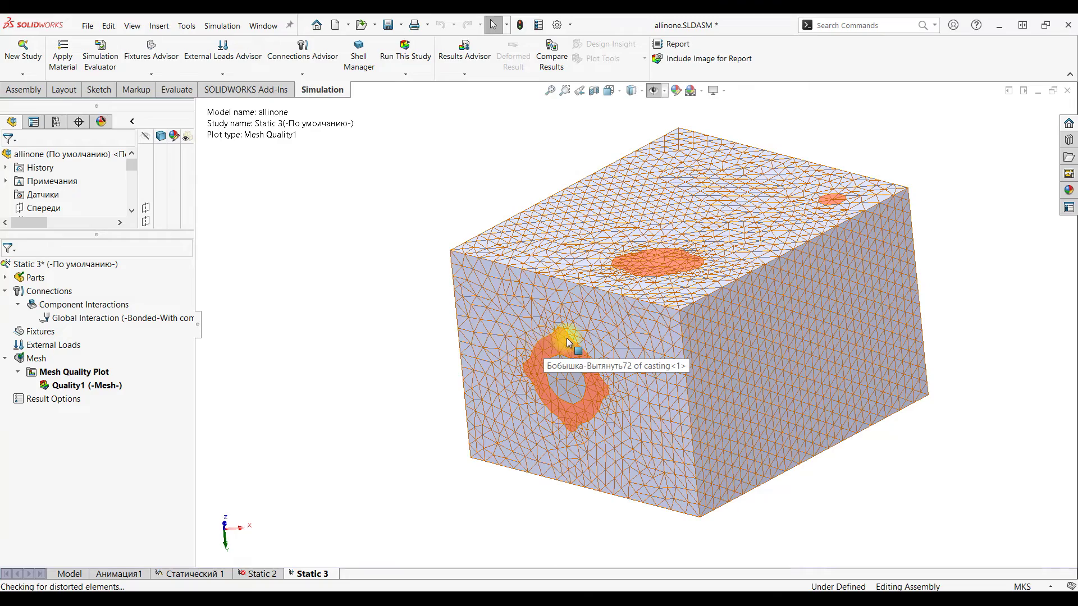
# Step: Zoom and rotate around the orange round face of the meshed mold, then fit the view
pyautogui.scroll(-8, 566, 339)
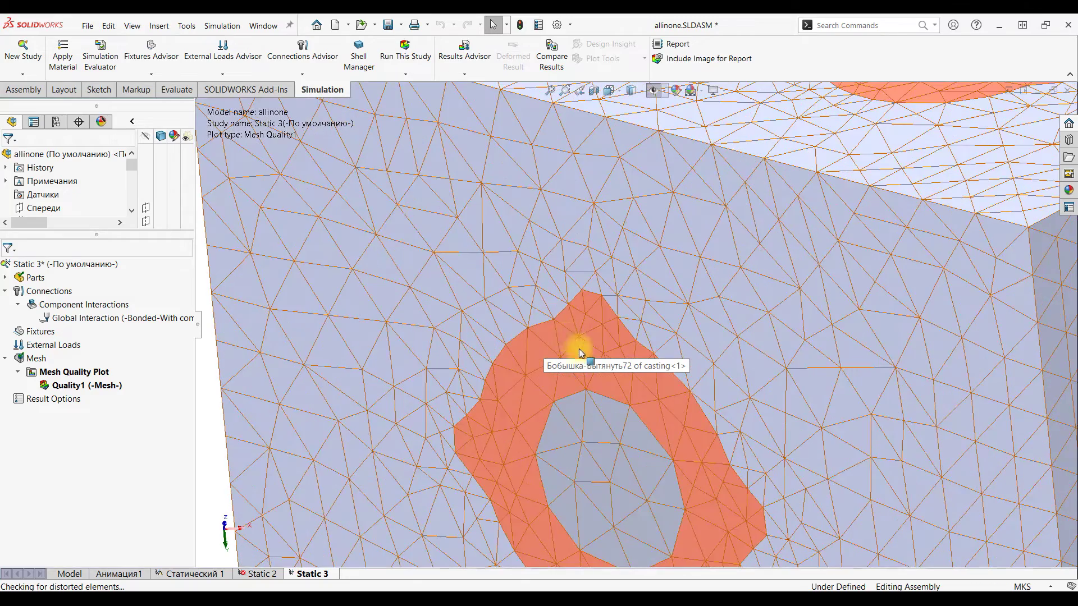
pyautogui.moveTo(520, 364)
pyautogui.mouseDown(button='middle')
pyautogui.moveTo(549, 331)
pyautogui.moveTo(576, 346)
pyautogui.mouseUp(button='middle')
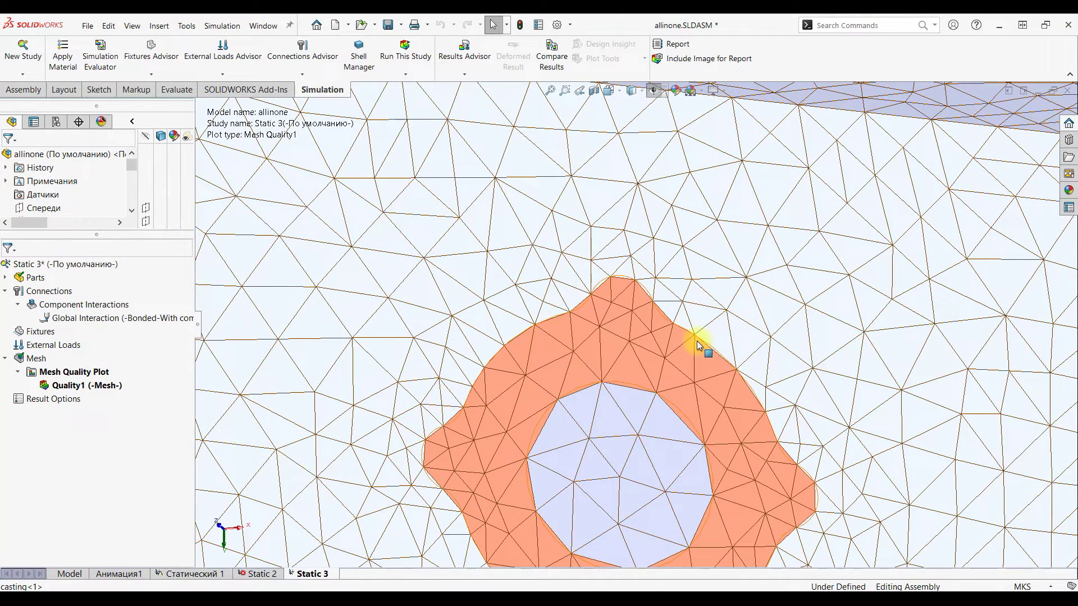
pyautogui.press('f')
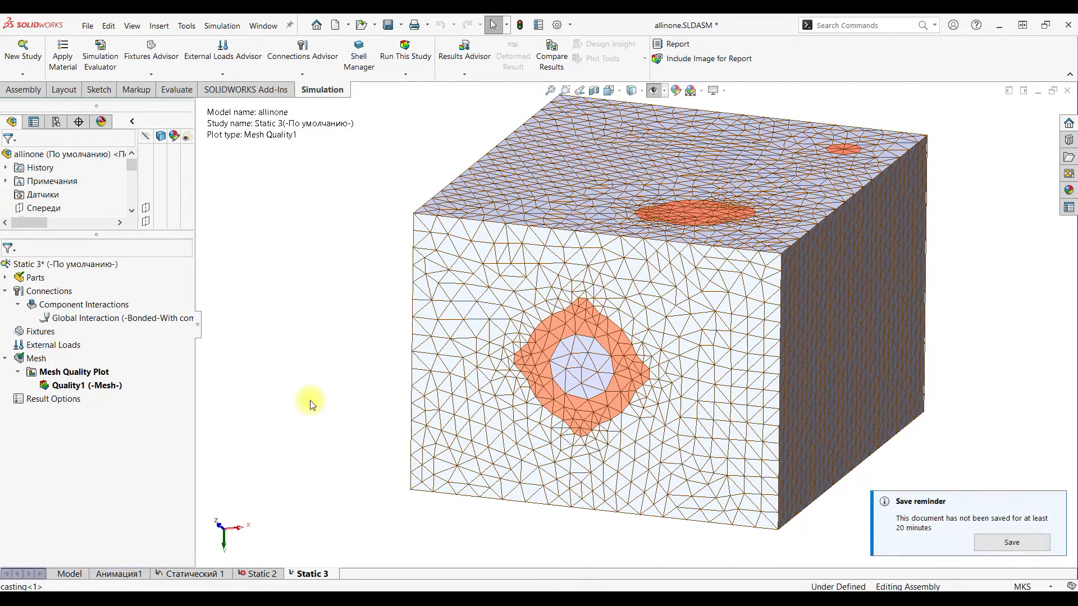
pyautogui.rightClick(64, 265)
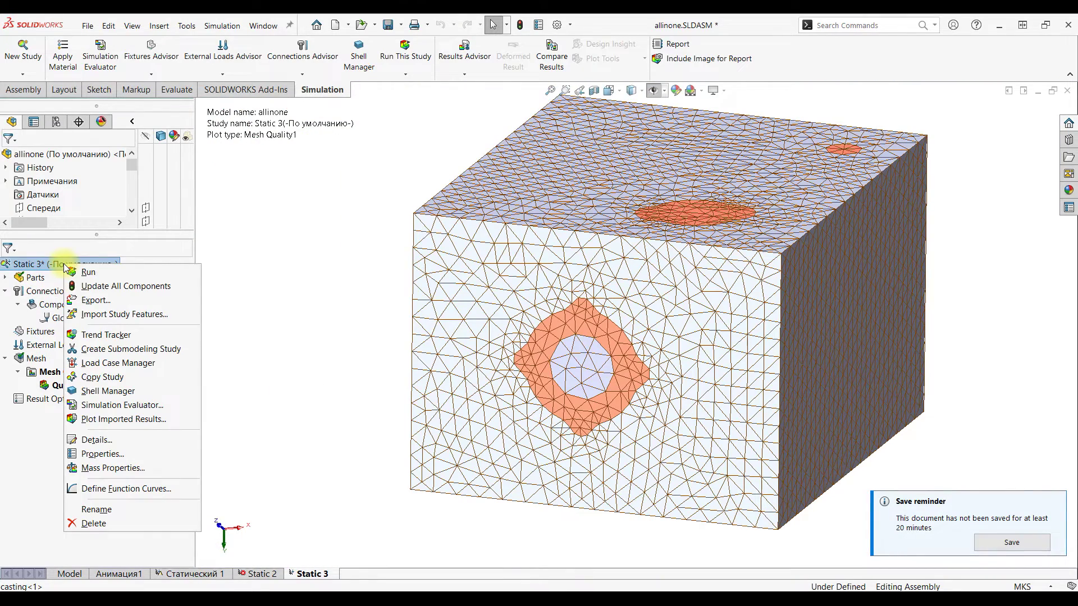
# Step: Export the Static 3 mesh as IDEAS Universal file allinone-Static 3.unv
pyautogui.click(128, 301)
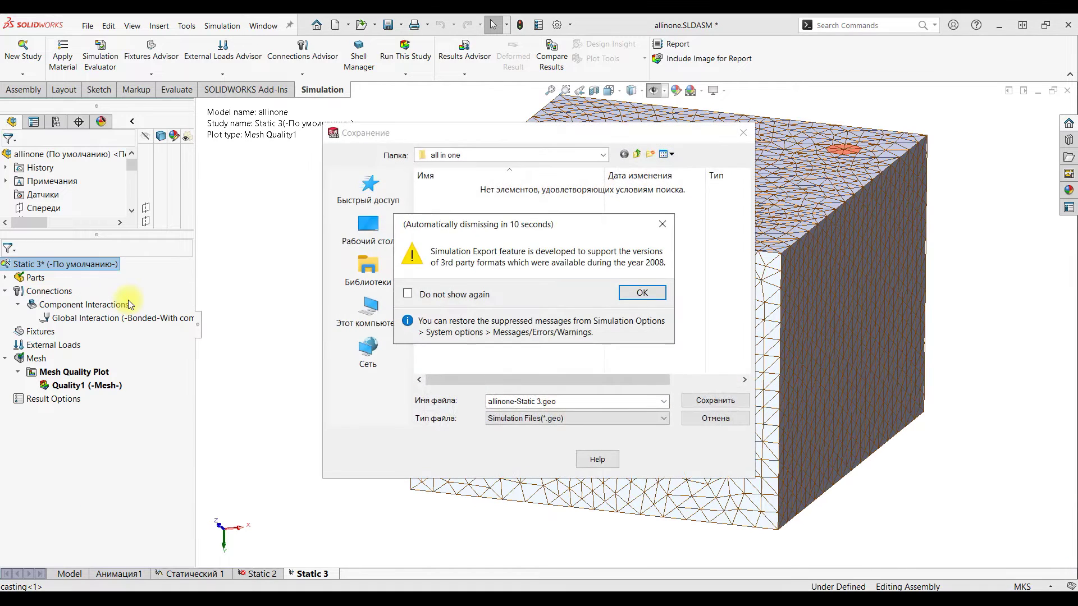
pyautogui.click(637, 293)
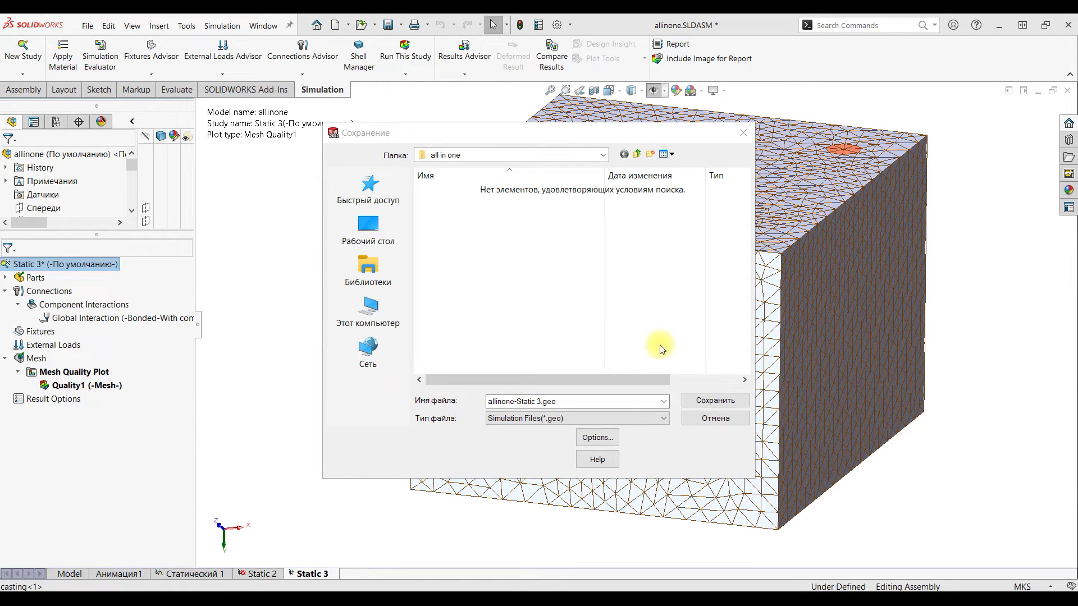
pyautogui.click(664, 418)
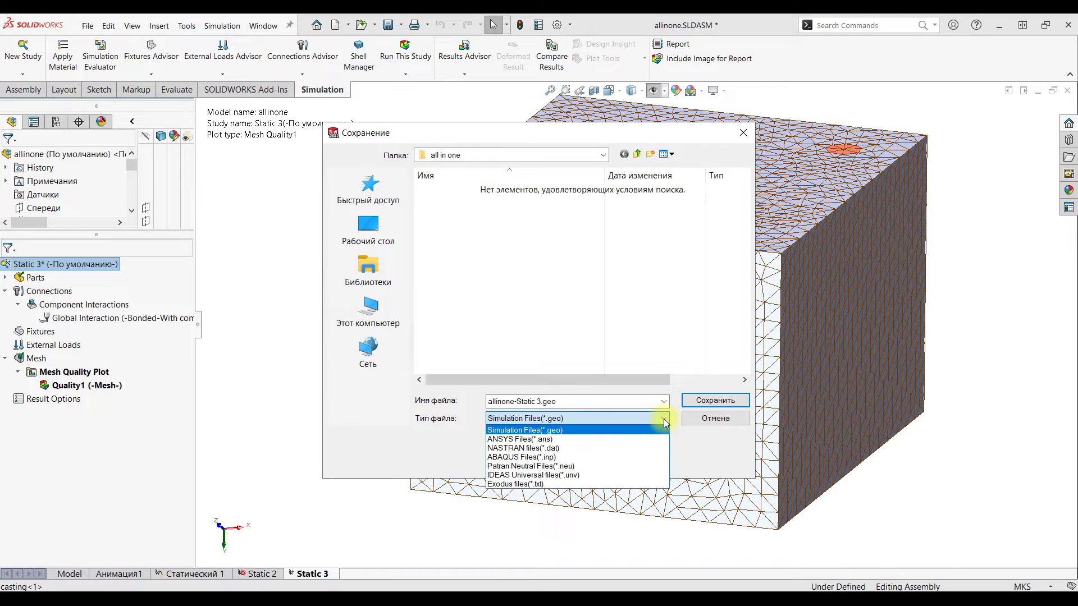
pyautogui.click(645, 476)
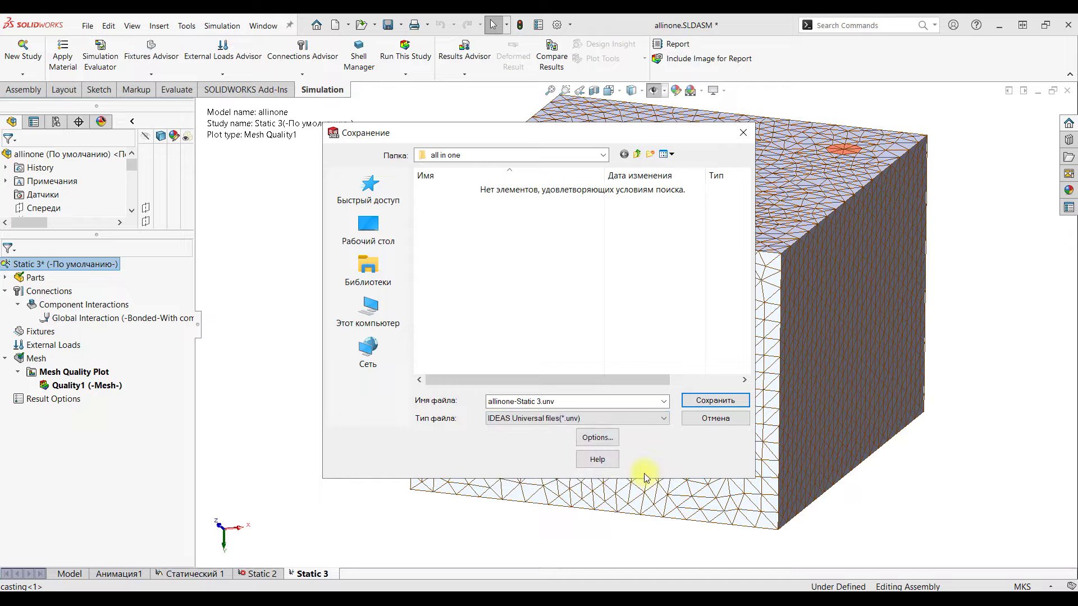
pyautogui.click(706, 402)
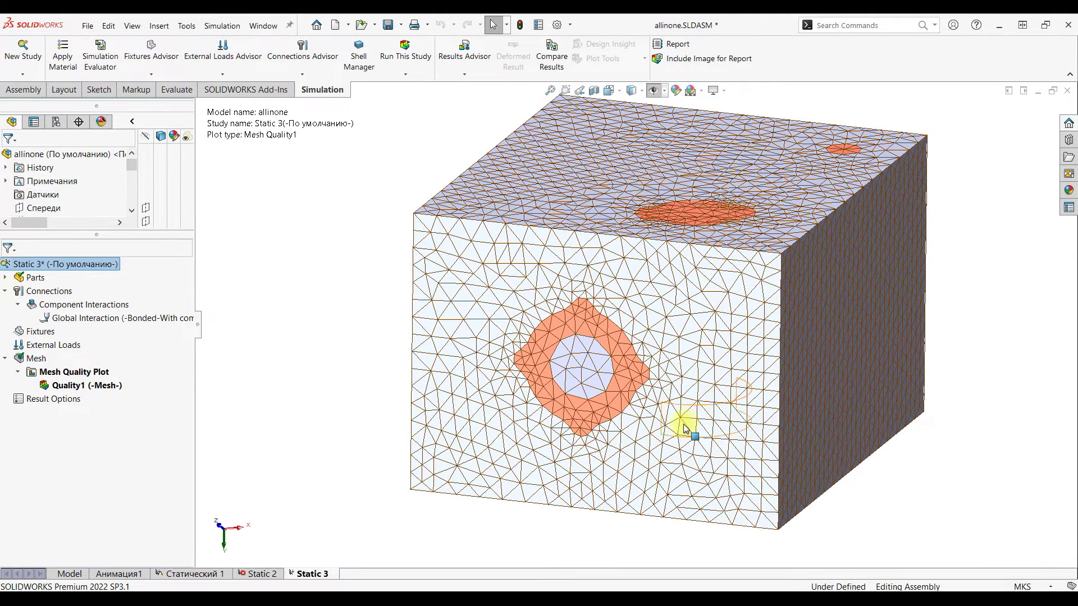
# Step: Import allinone-Static 3.UNV into SALOME's Mesh module and select it in the Object Browser
pyautogui.click(366, 587)
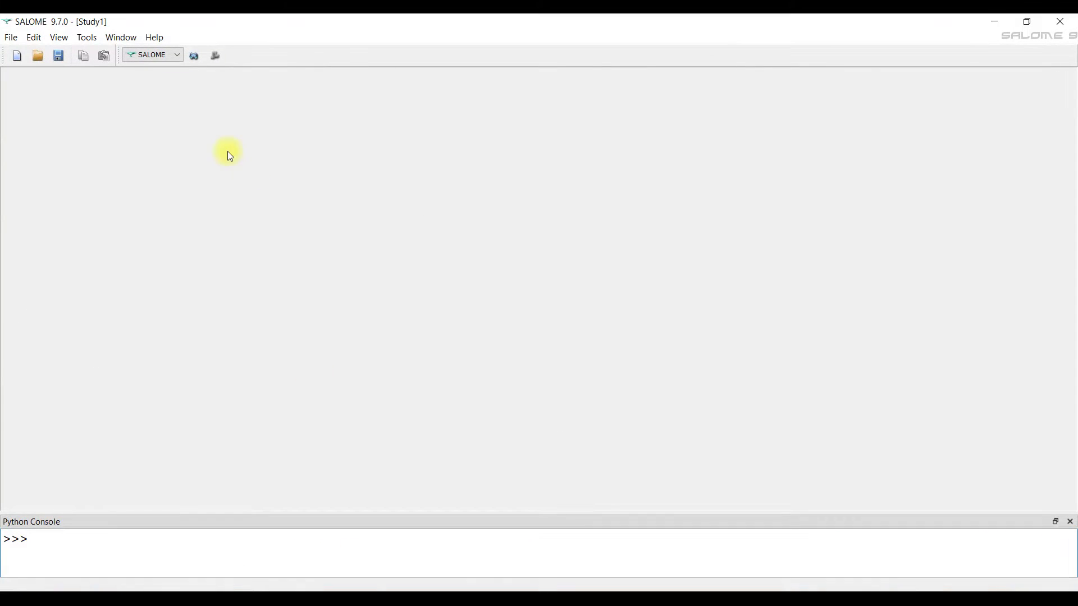
pyautogui.click(213, 55)
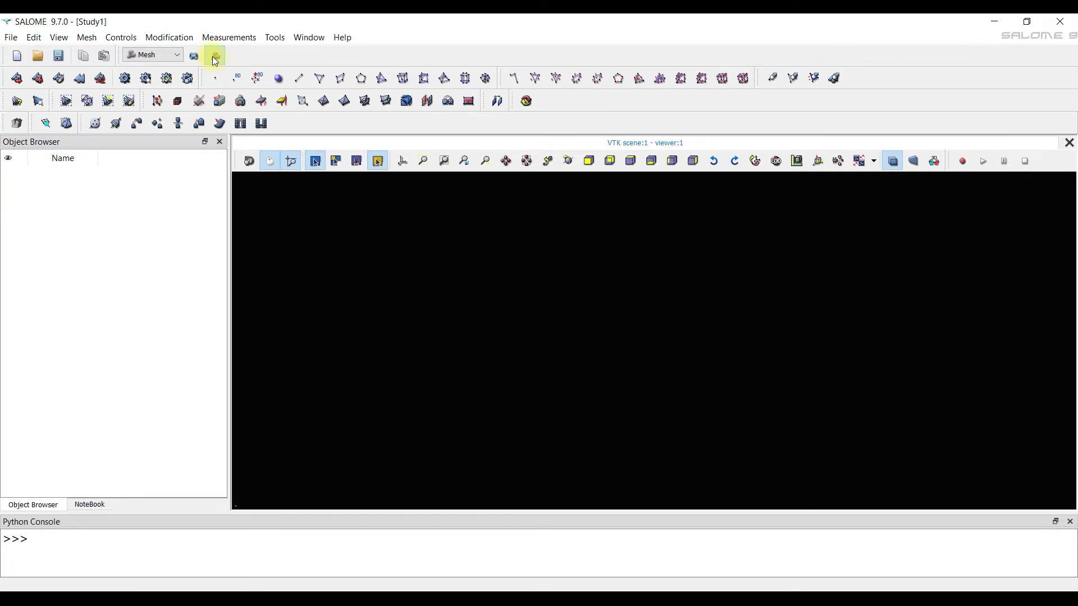
pyautogui.click(12, 37)
pyautogui.moveTo(56, 178)
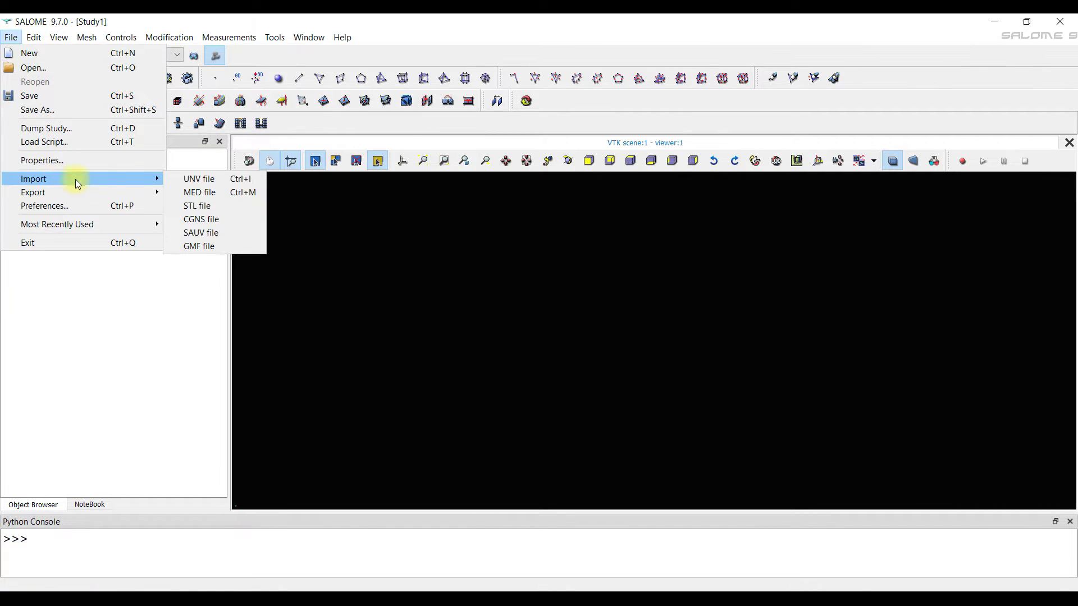
pyautogui.click(229, 179)
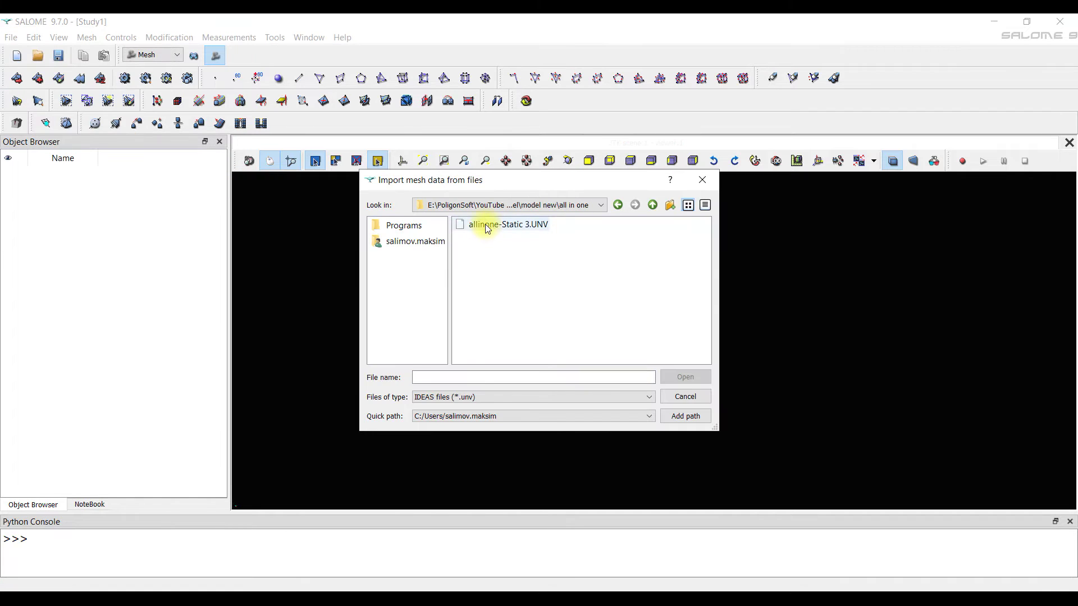
pyautogui.click(487, 226)
pyautogui.click(677, 375)
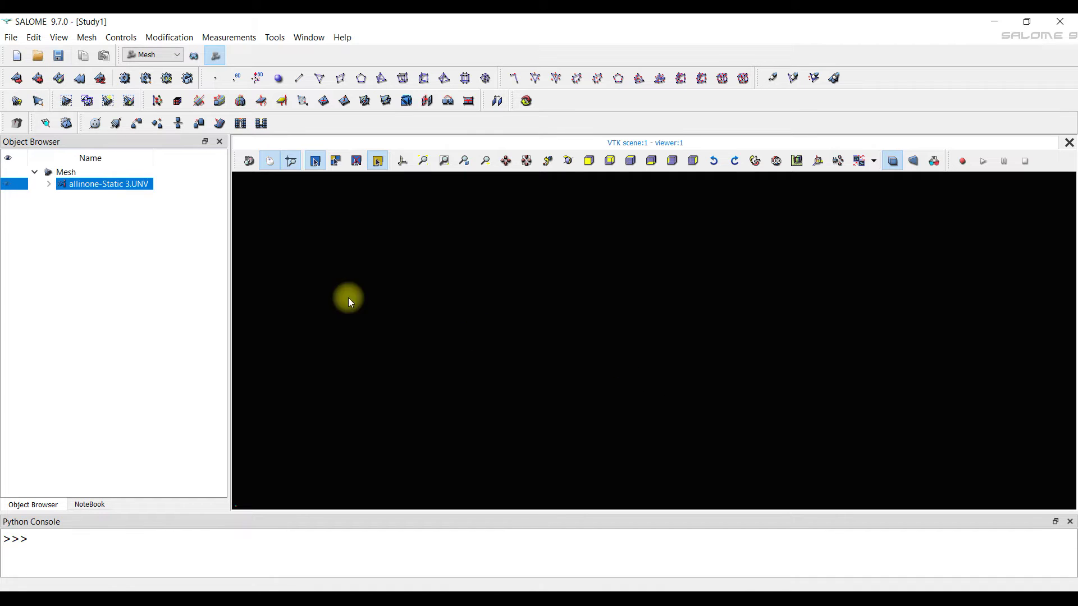
pyautogui.click(96, 208)
pyautogui.click(91, 186)
# Step: Compute the imported mesh, producing 69067 nodes and 406329 volumes
pyautogui.click(126, 78)
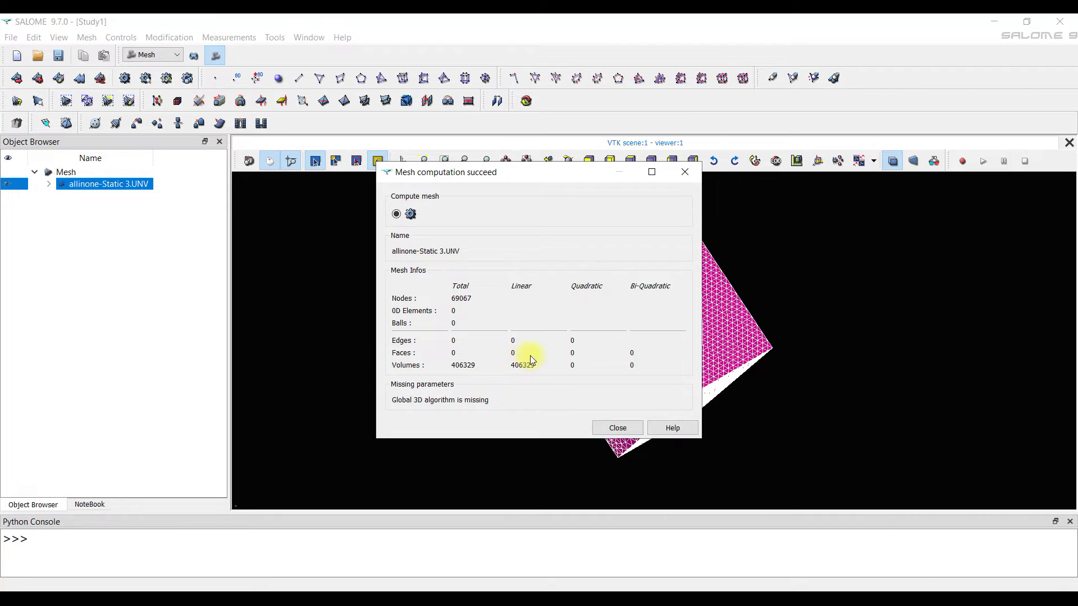
pyautogui.click(617, 429)
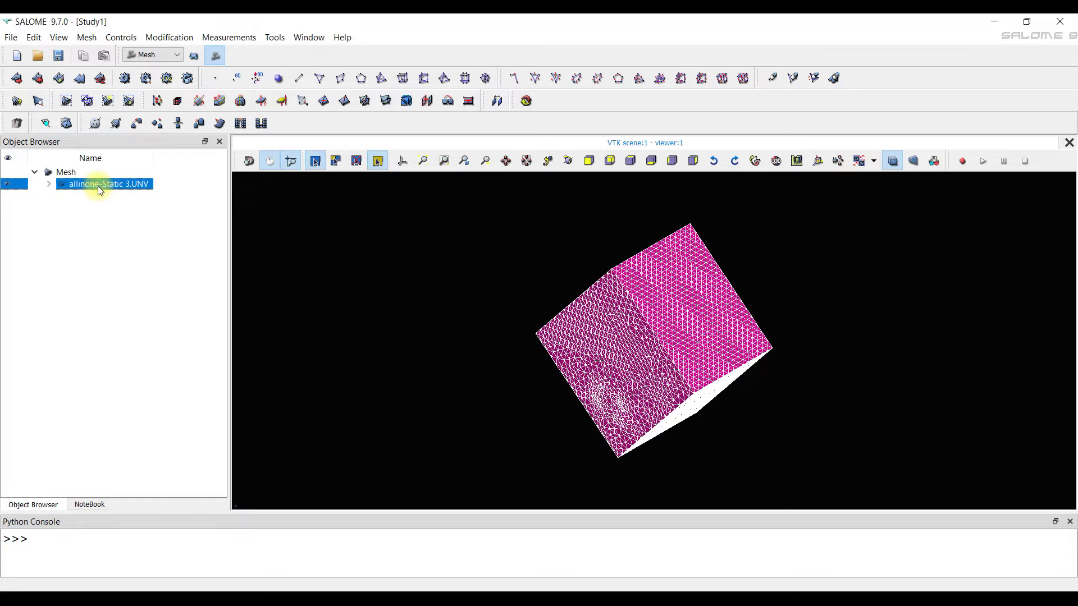
pyautogui.rightClick(99, 190)
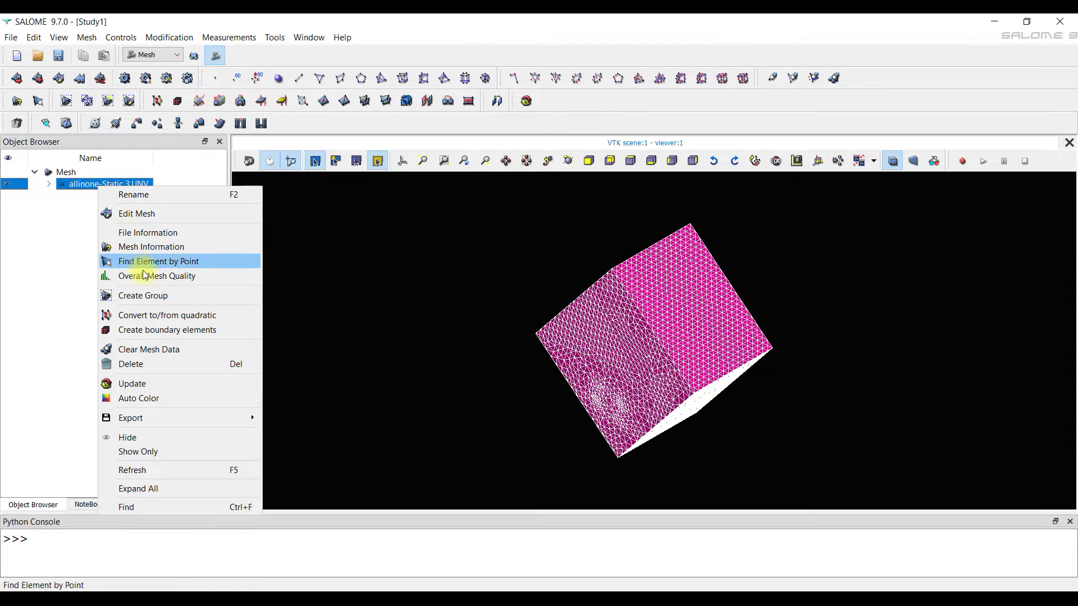
# Step: Skip quadratic conversion and export the mesh as MED 4.1 file allinone-Static 3
pyautogui.click(169, 319)
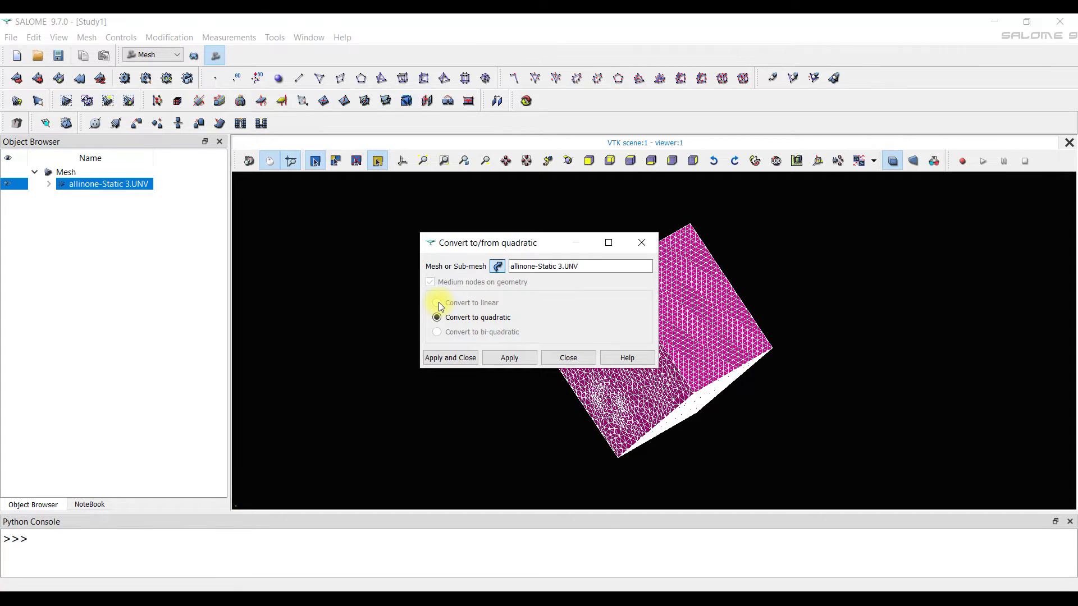
pyautogui.click(568, 358)
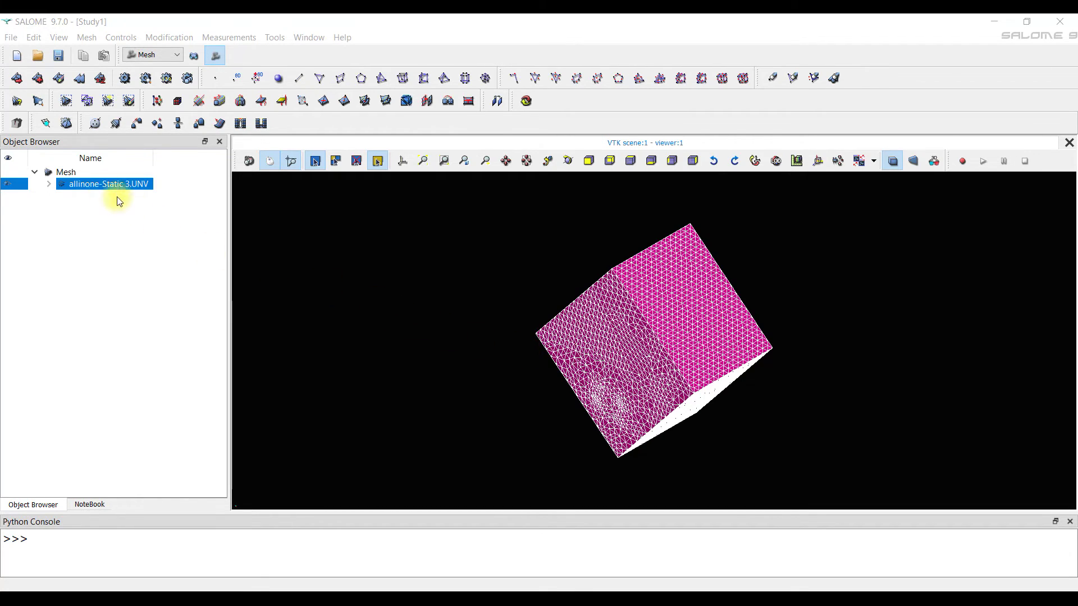
pyautogui.rightClick(97, 184)
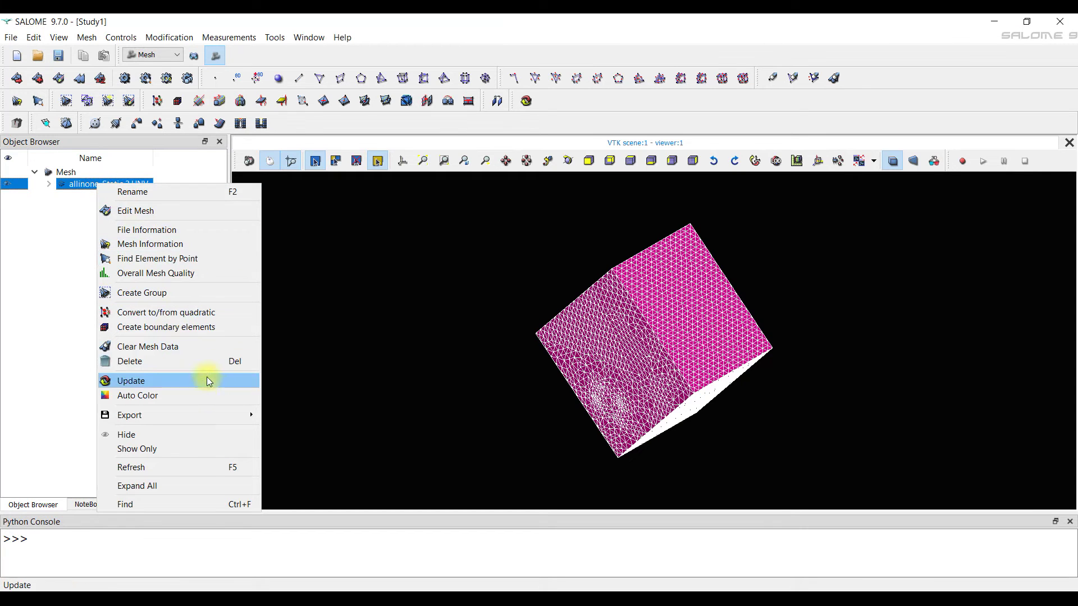
pyautogui.moveTo(228, 414)
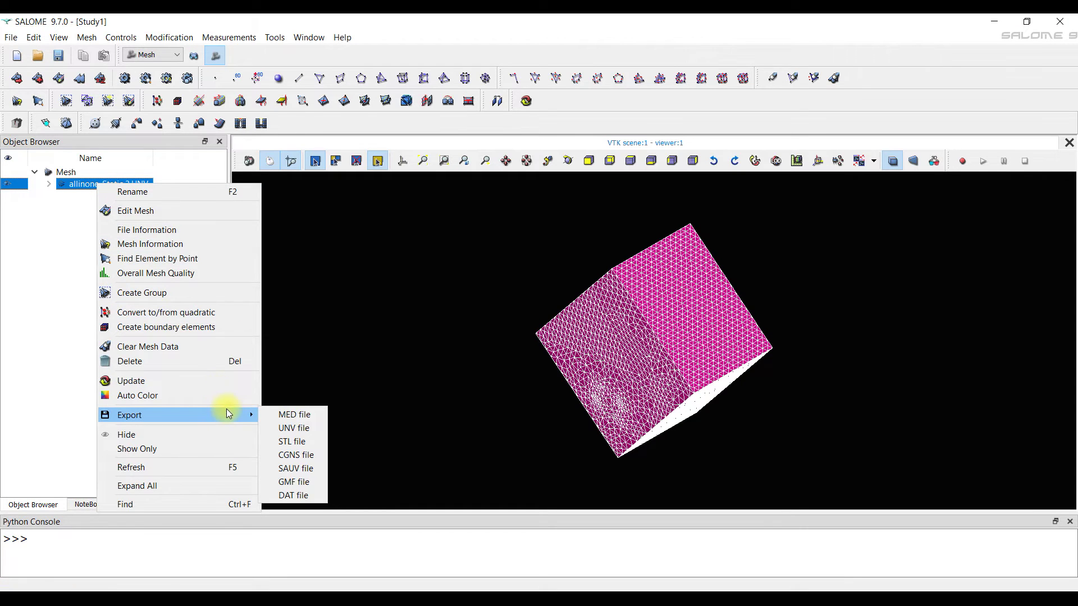
pyautogui.click(312, 420)
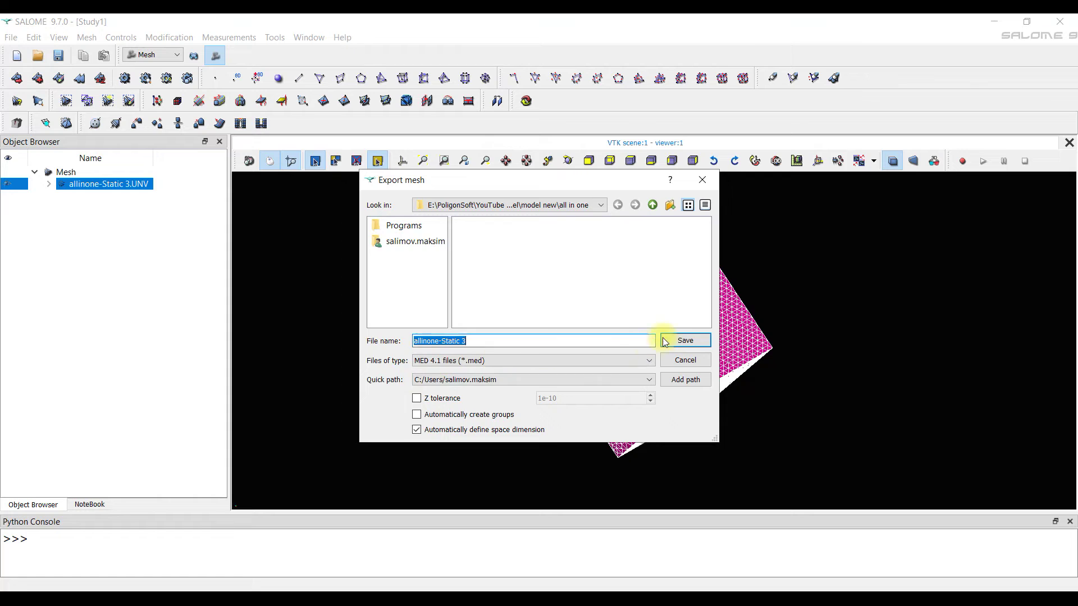
pyautogui.click(684, 340)
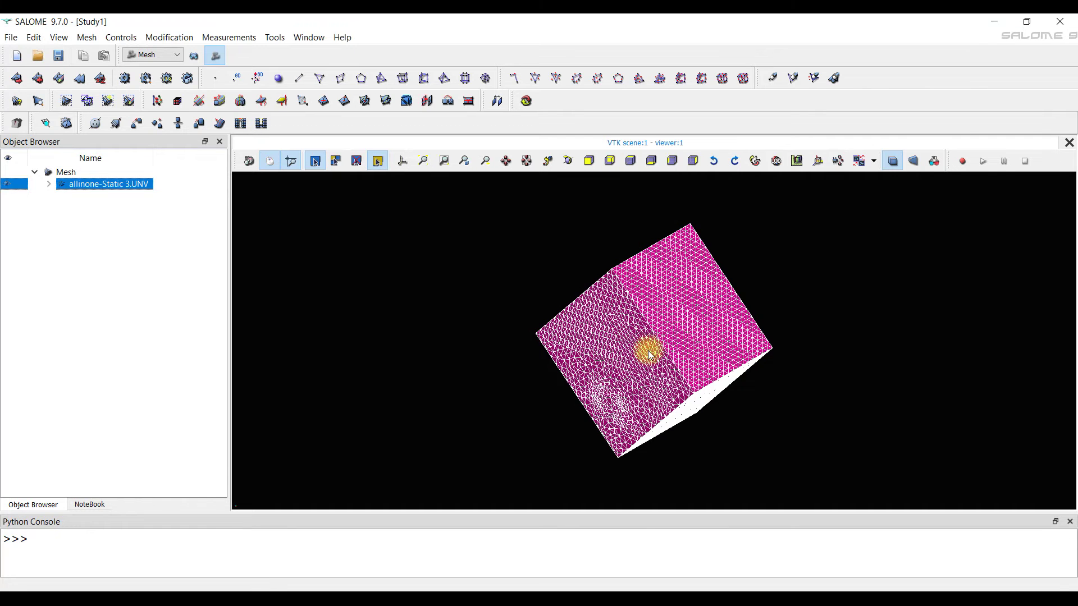
# Step: In PoligonSoft Master, start File > Open Geometry as a Salome file in Meters
pyautogui.moveTo(399, 589)
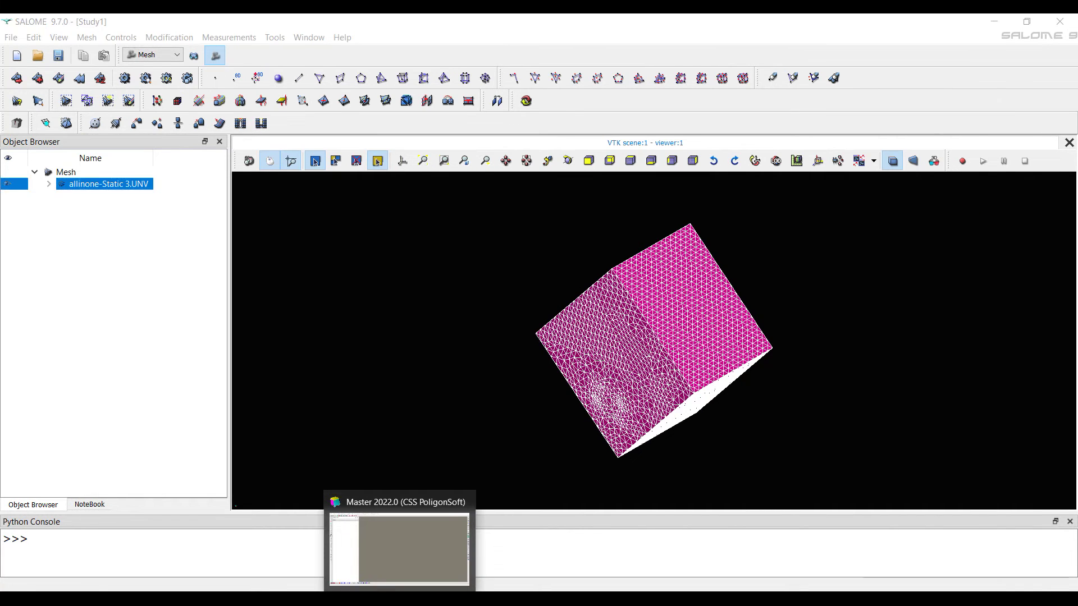
pyautogui.click(379, 545)
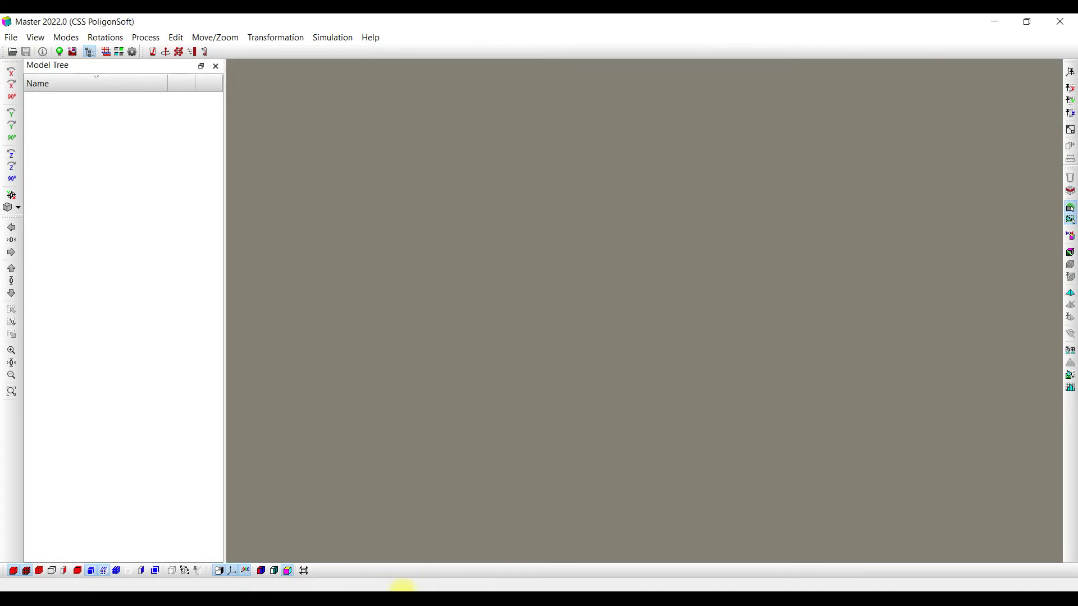
pyautogui.click(9, 40)
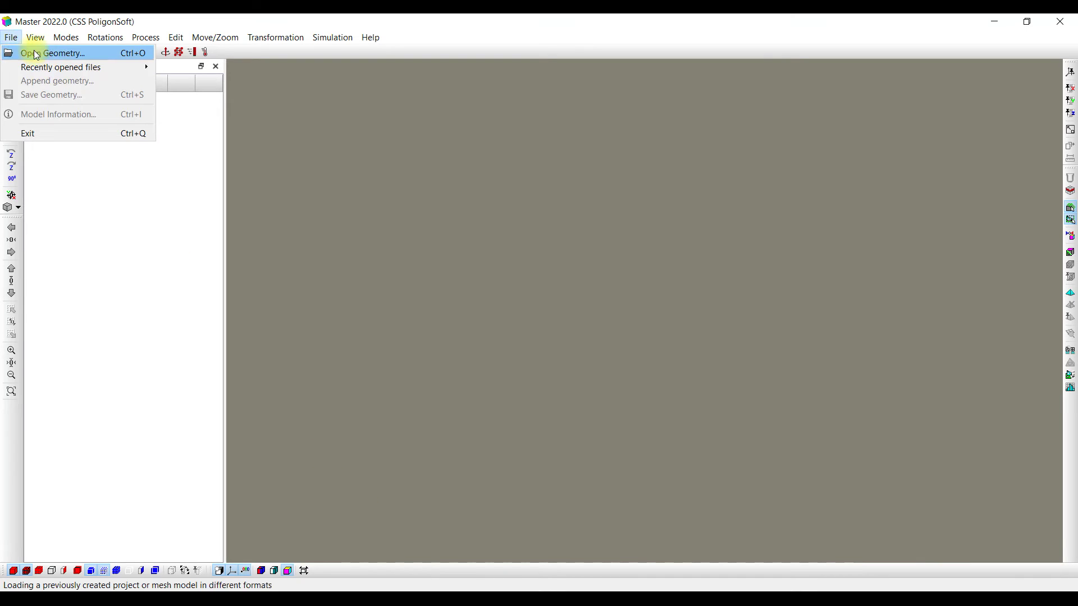
pyautogui.click(67, 52)
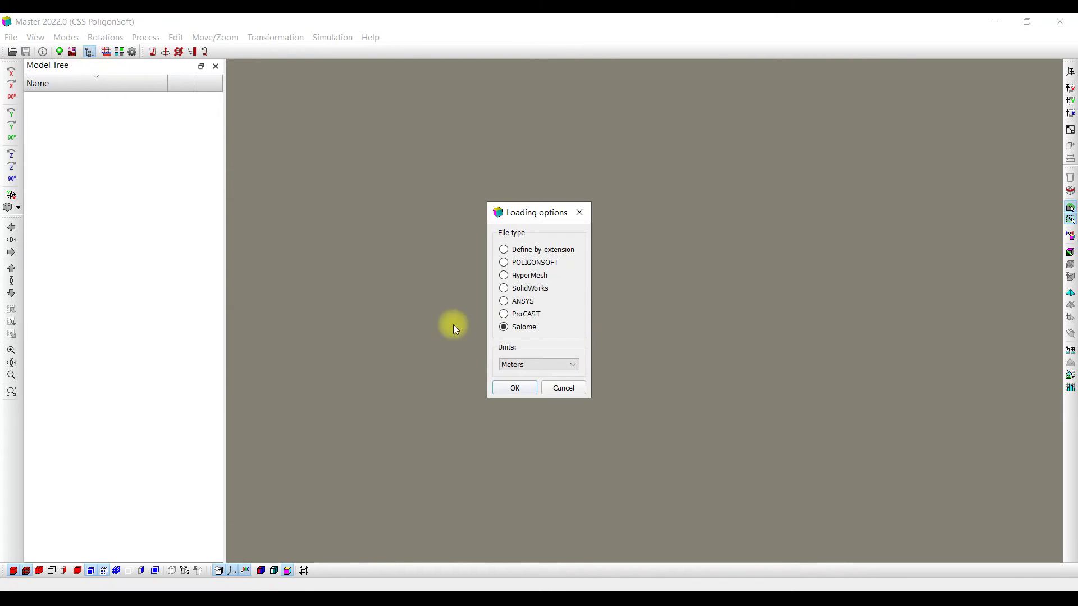
pyautogui.click(520, 362)
pyautogui.click(520, 362)
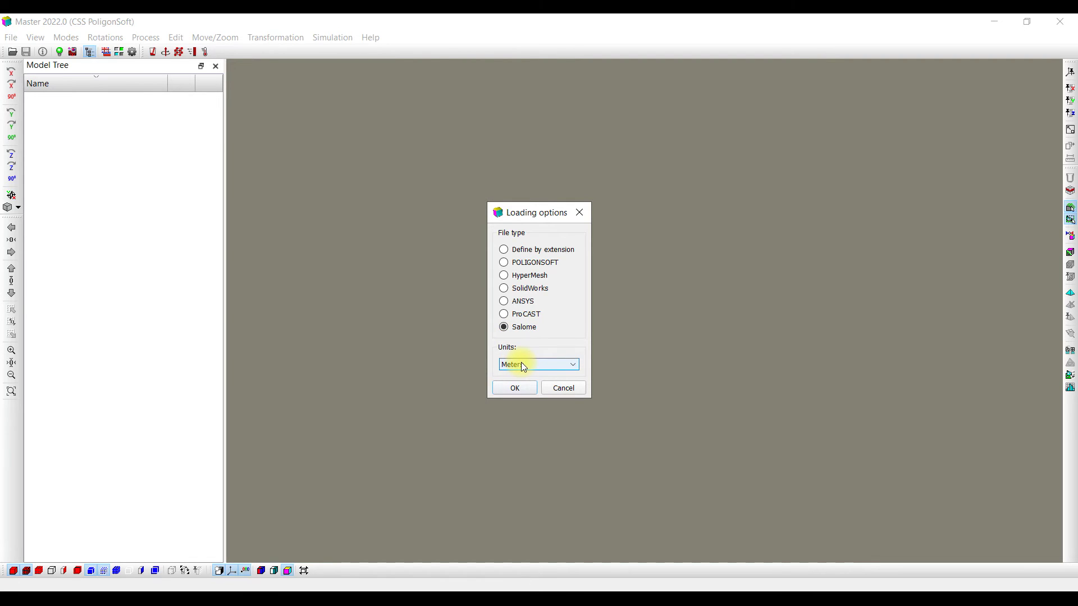
pyautogui.click(515, 388)
# Step: Open allinone-Static 3.med from the 'all in one' folder
pyautogui.click(167, 64)
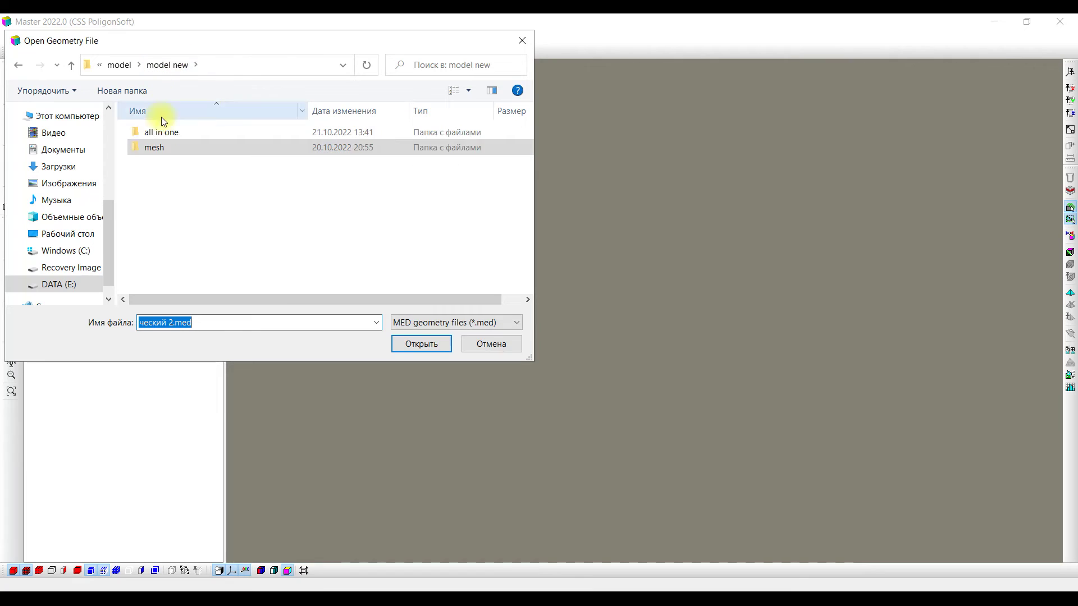
pyautogui.doubleClick(169, 132)
pyautogui.click(200, 138)
pyautogui.click(414, 344)
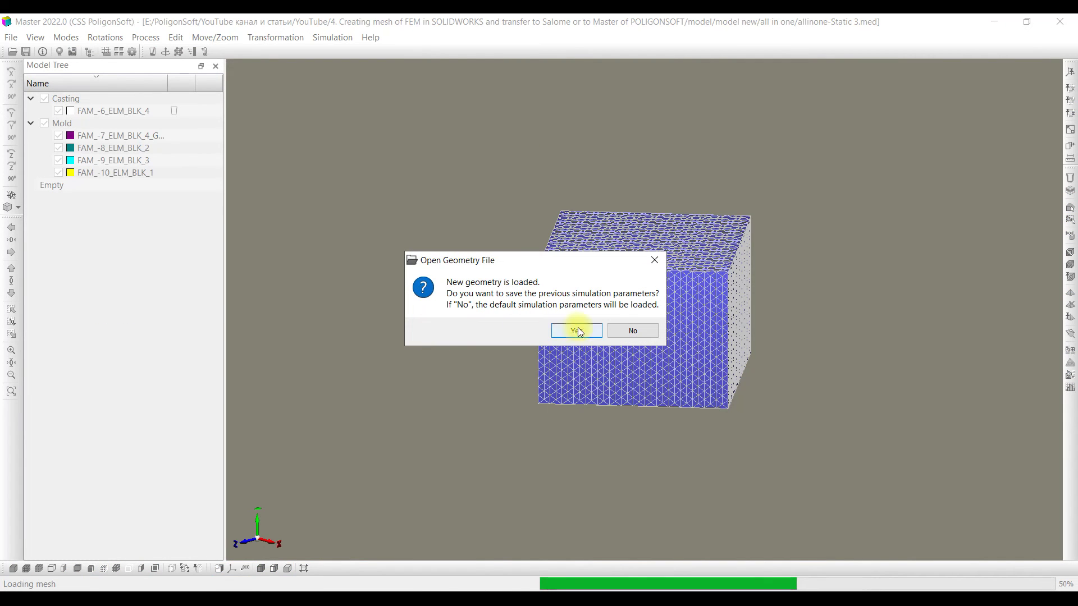
pyautogui.click(623, 330)
# Step: Load default simulation parameters, view the meshed box from above, and run Check Mesh Quality
pyautogui.click(622, 330)
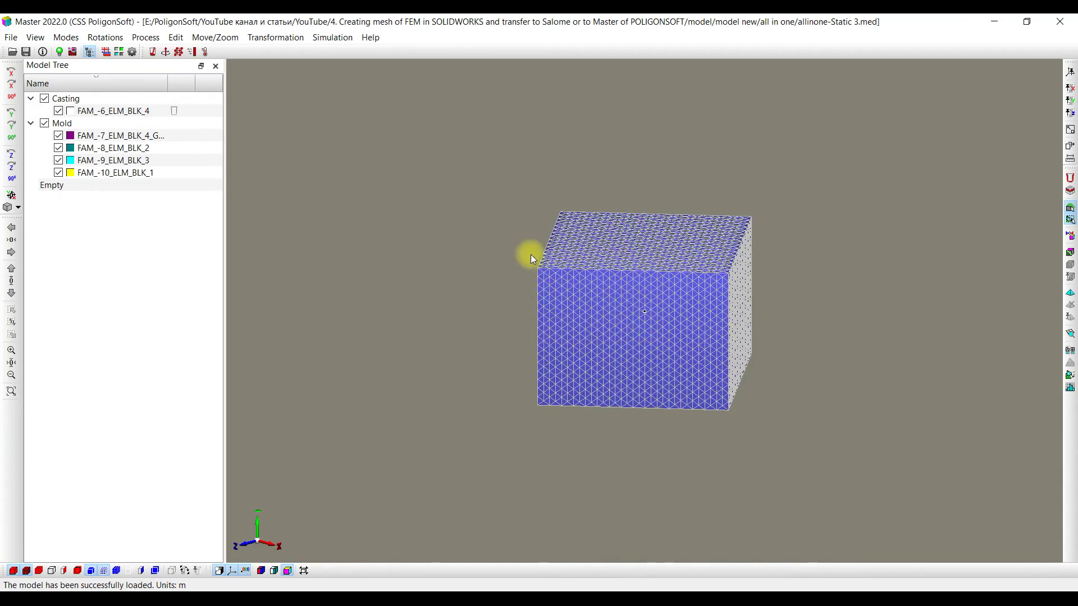
pyautogui.moveTo(530, 254); pyautogui.dragTo(614, 291)
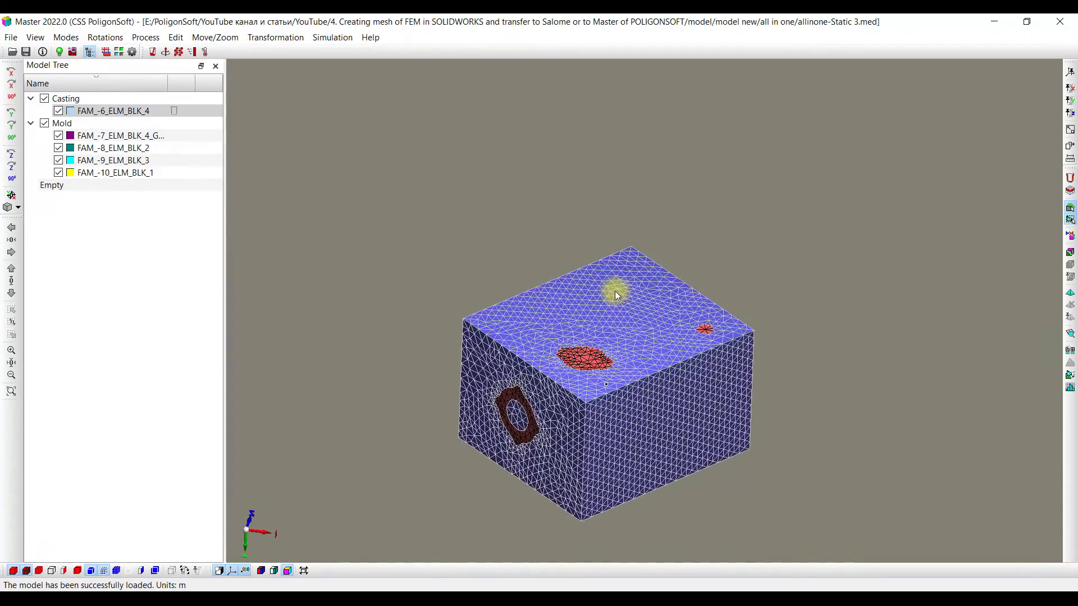
pyautogui.click(59, 172)
pyautogui.moveTo(415, 336); pyautogui.dragTo(423, 376)
pyautogui.scroll(5, 548, 424)
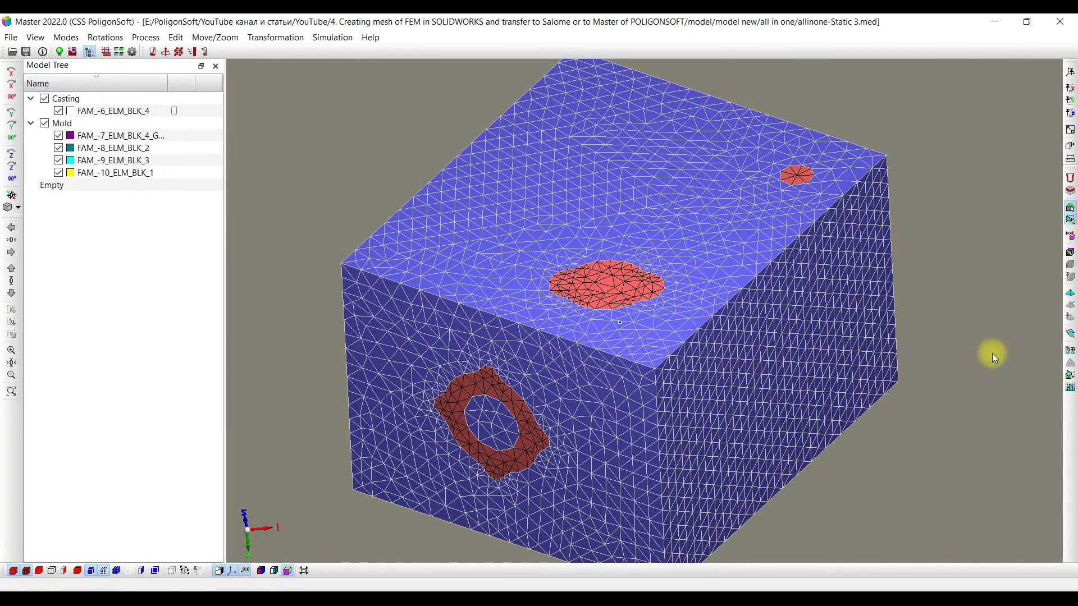
pyautogui.click(1069, 336)
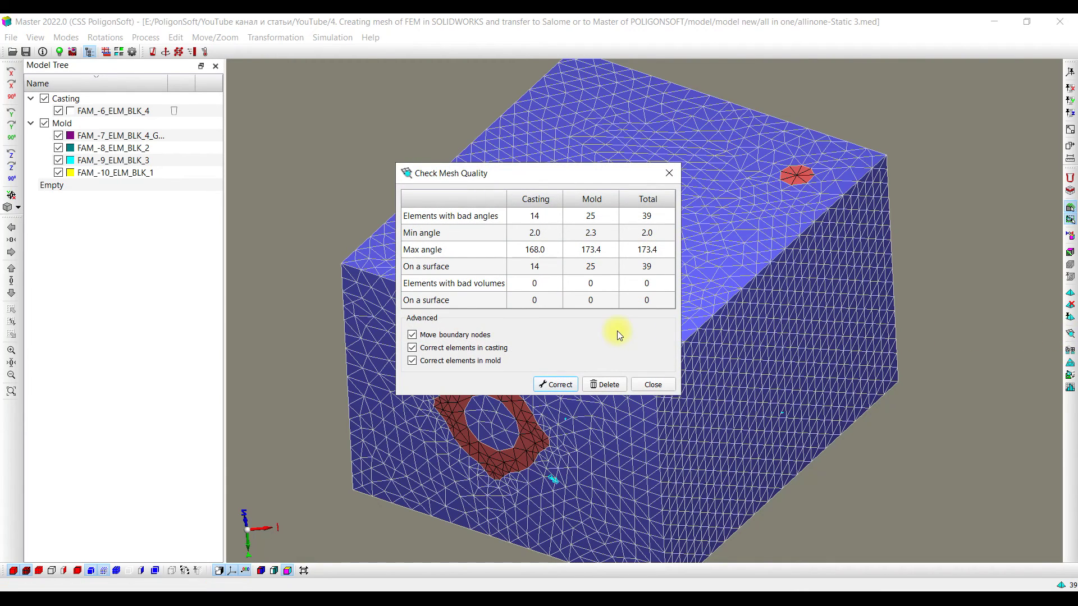
# Step: Auto-correct the 39 bad-angle elements, then hide FAM_-10_ELM_BLK_1 to reveal the casting
pyautogui.click(564, 386)
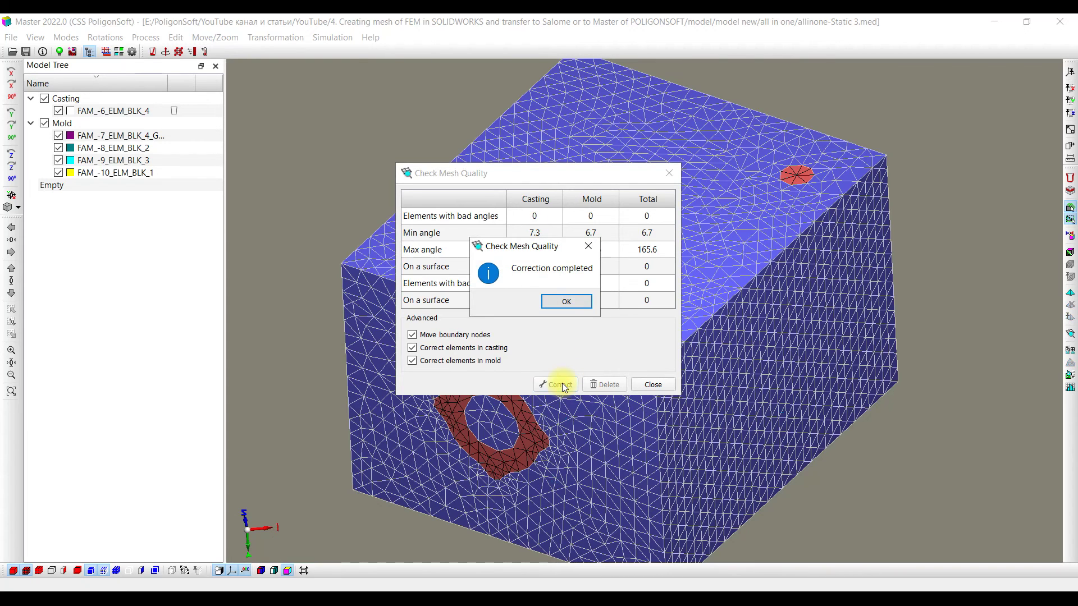
pyautogui.click(564, 301)
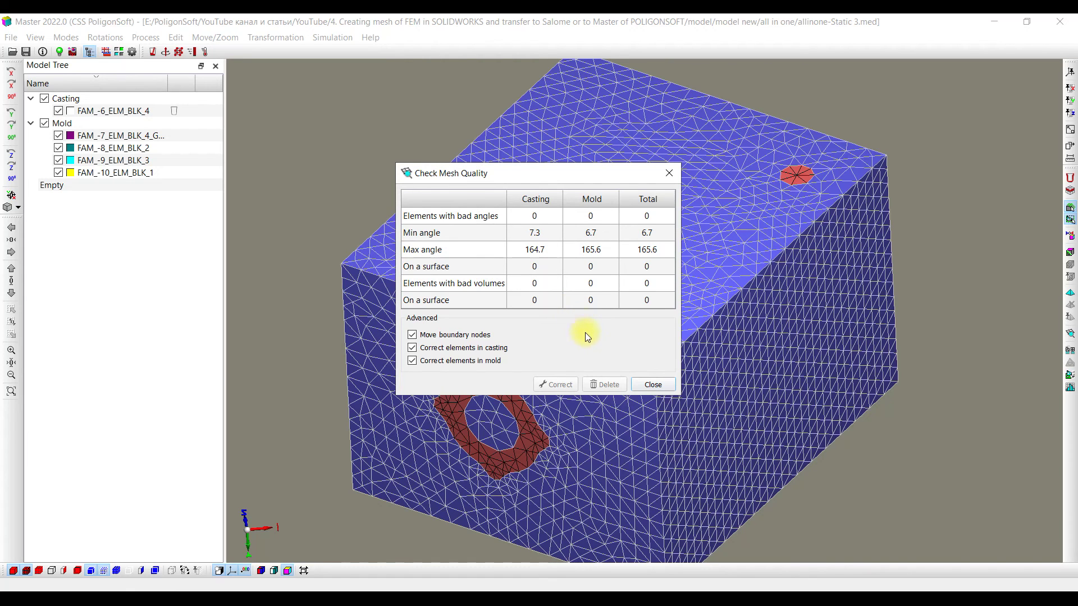
pyautogui.click(666, 176)
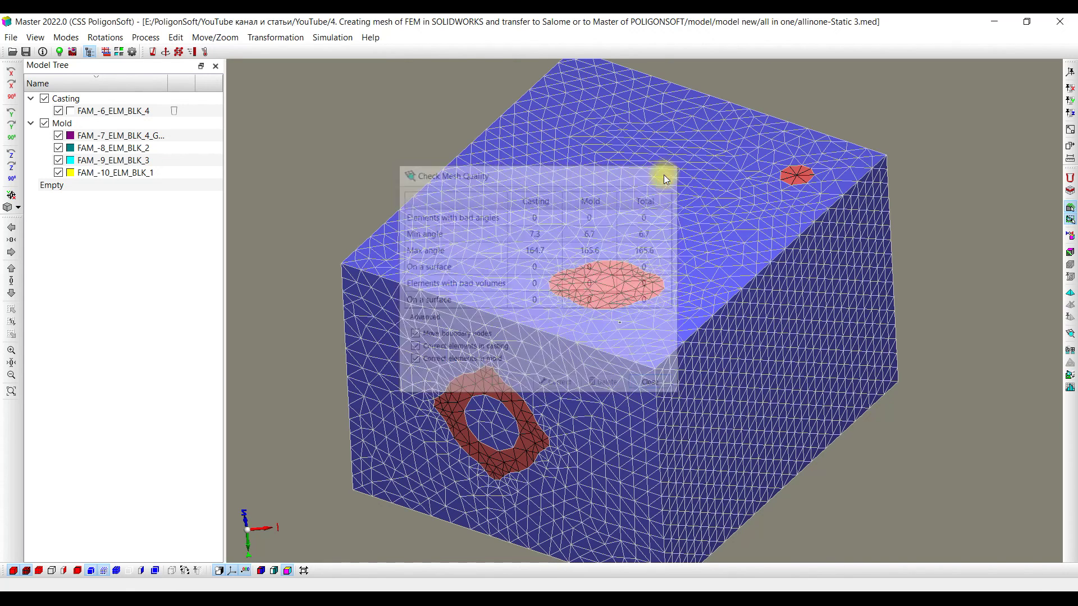
pyautogui.click(59, 173)
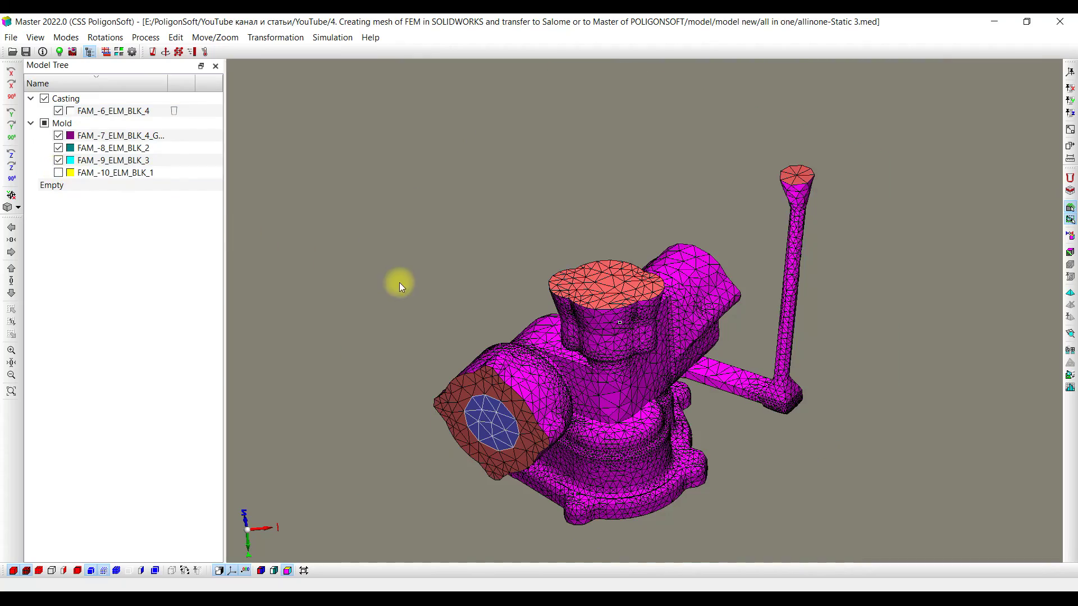